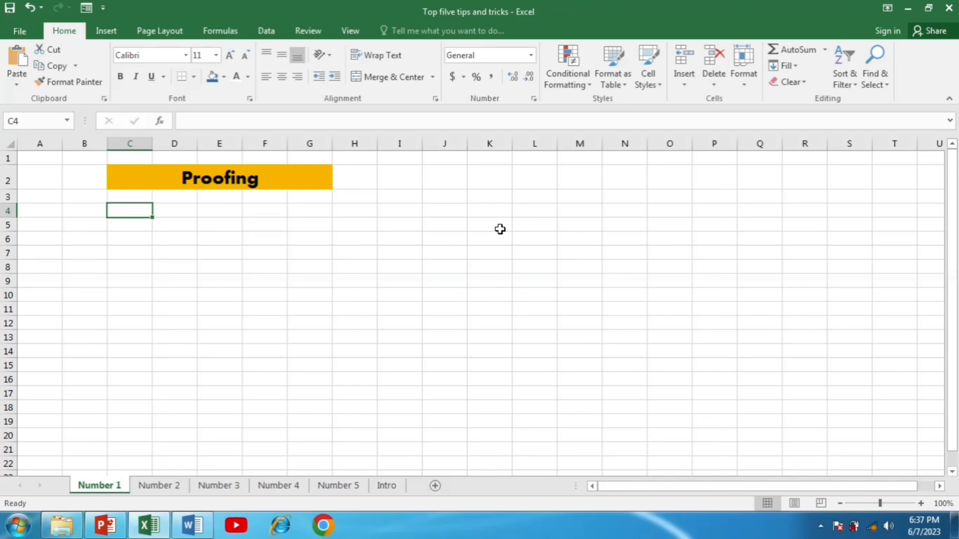
Enter "board of intermdiate and secondary education" in cell C4.
type("b")
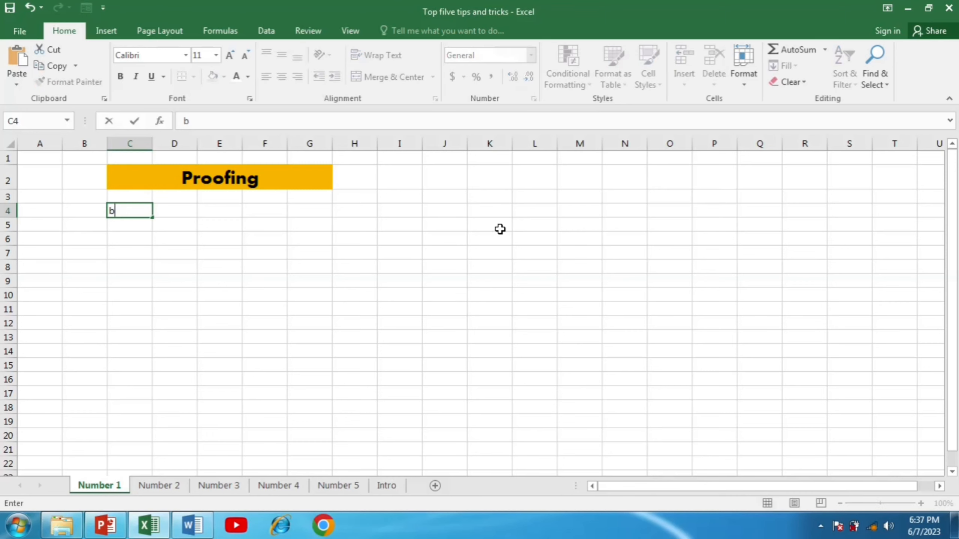
type("oard of intermdiate an")
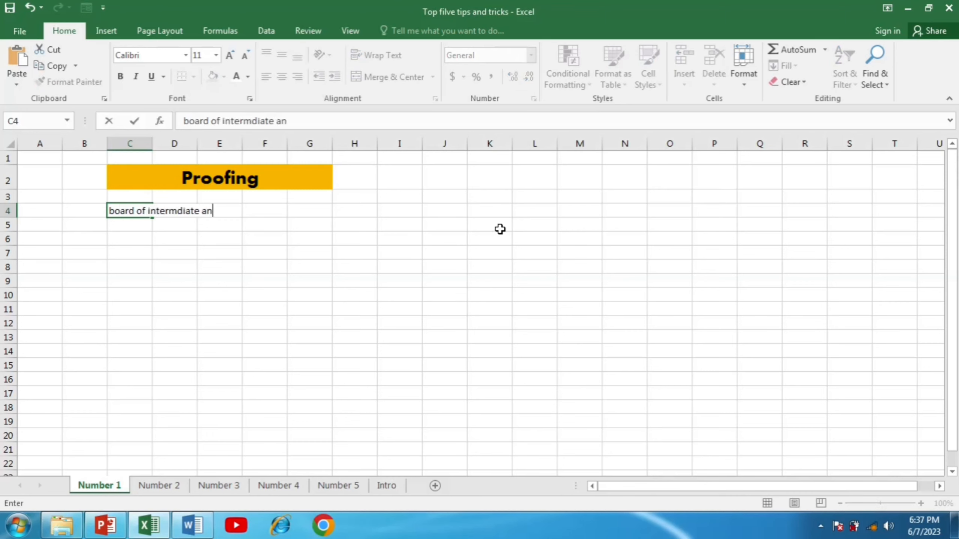
type("d secondary edd")
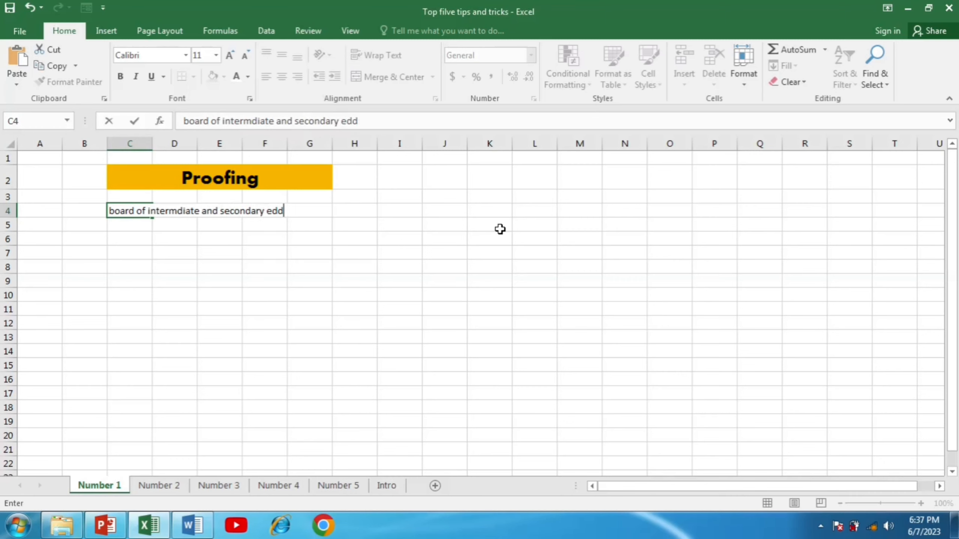
key("BackSpace")
type("ucation")
key("Right")
key("Right")
key("Right")
key("Right")
key("Right")
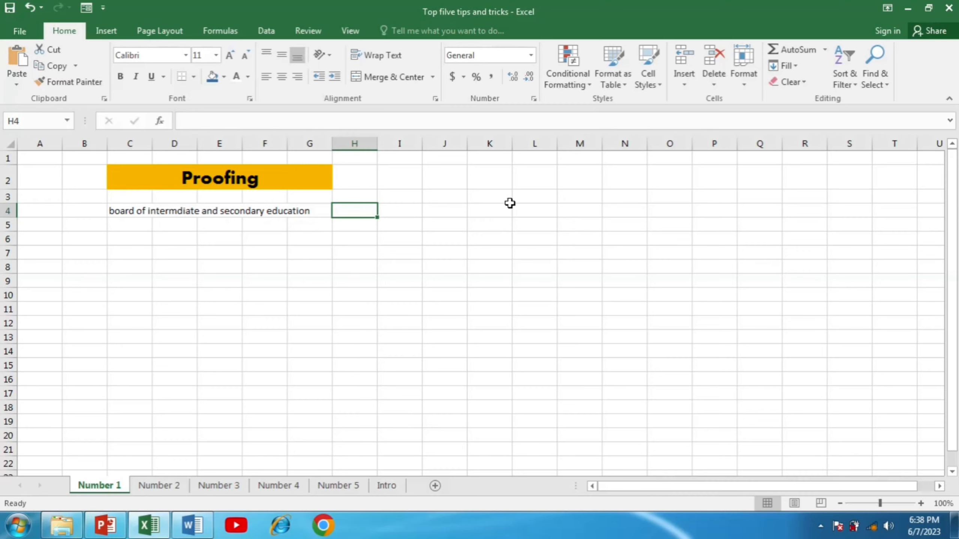
Add an AutoCorrect entry that replaces BISE with "Board of Intermediate and Scondary Education" and close the options.
left_click(19, 32)
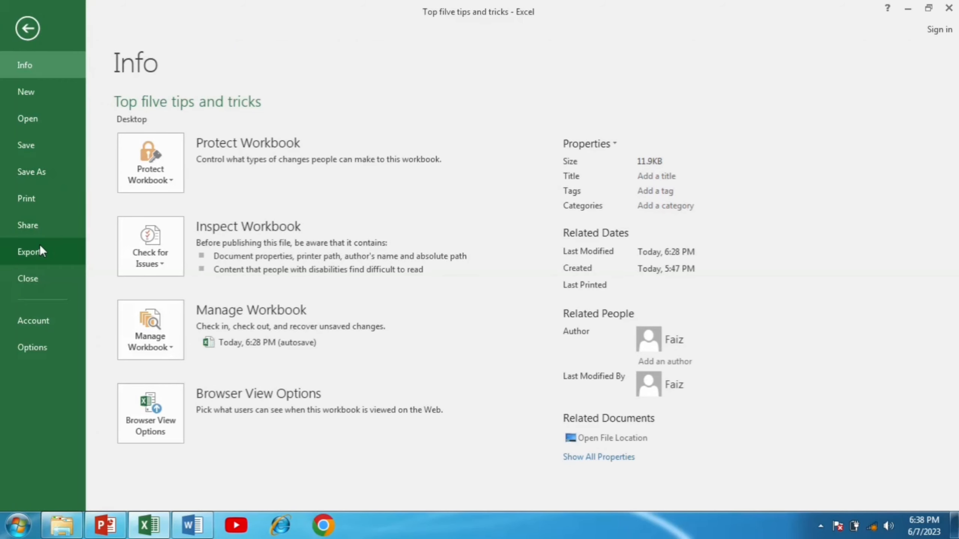
left_click(42, 347)
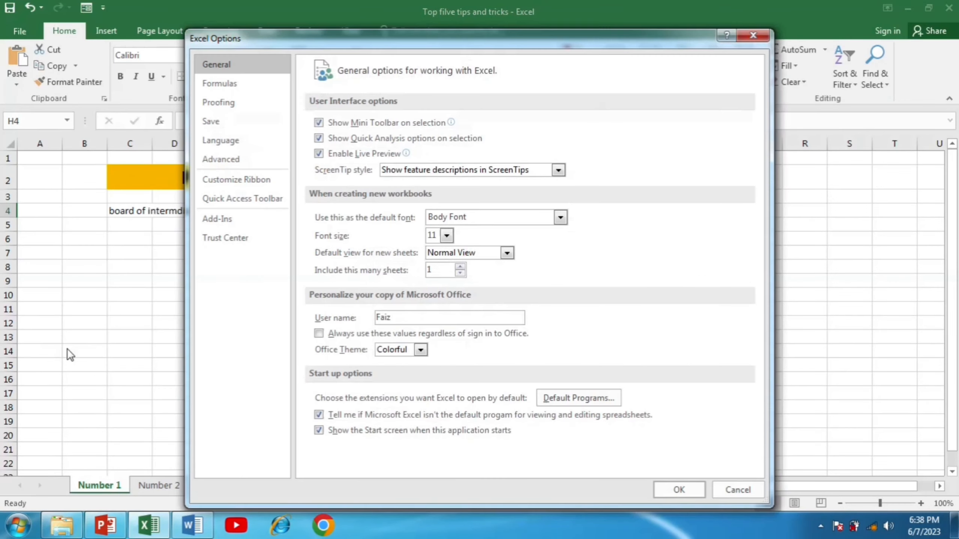
left_click(219, 102)
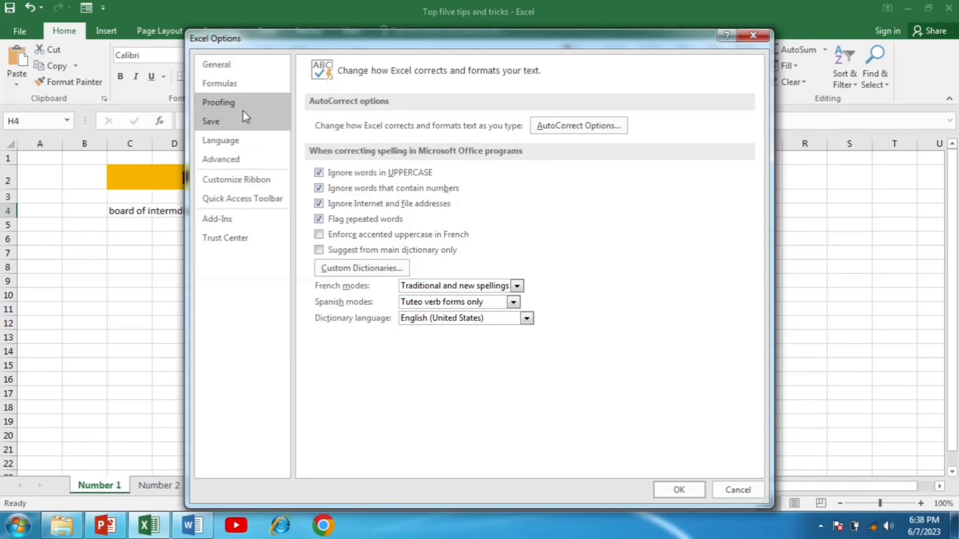
left_click(560, 126)
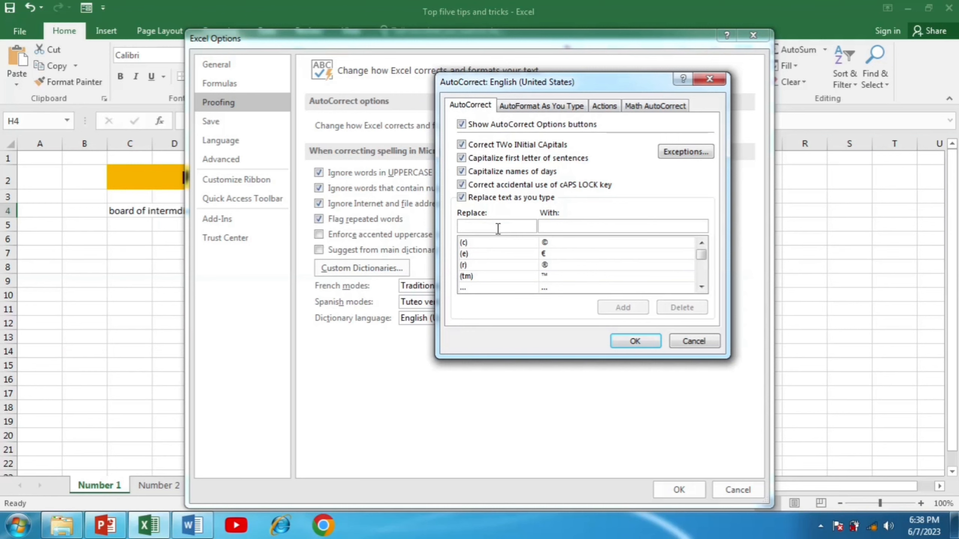
type("BISE")
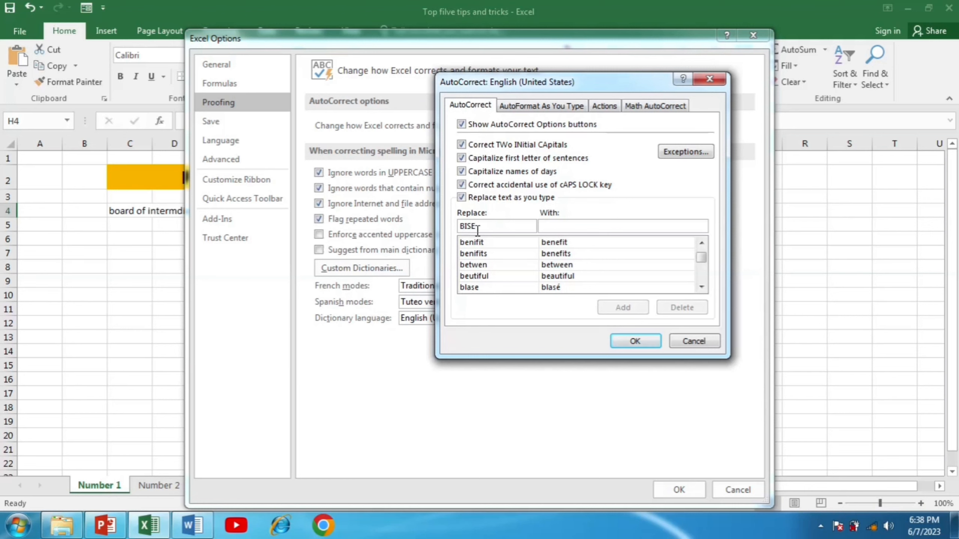
left_click(577, 228)
type("Board of Intermdi")
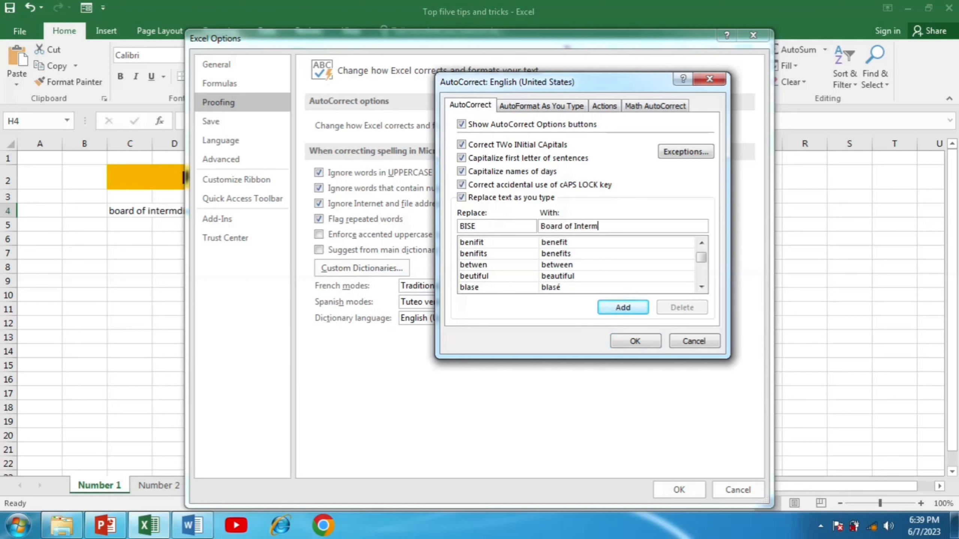
key("BackSpace")
key("BackSpace")
type("ediate and Scondary Education")
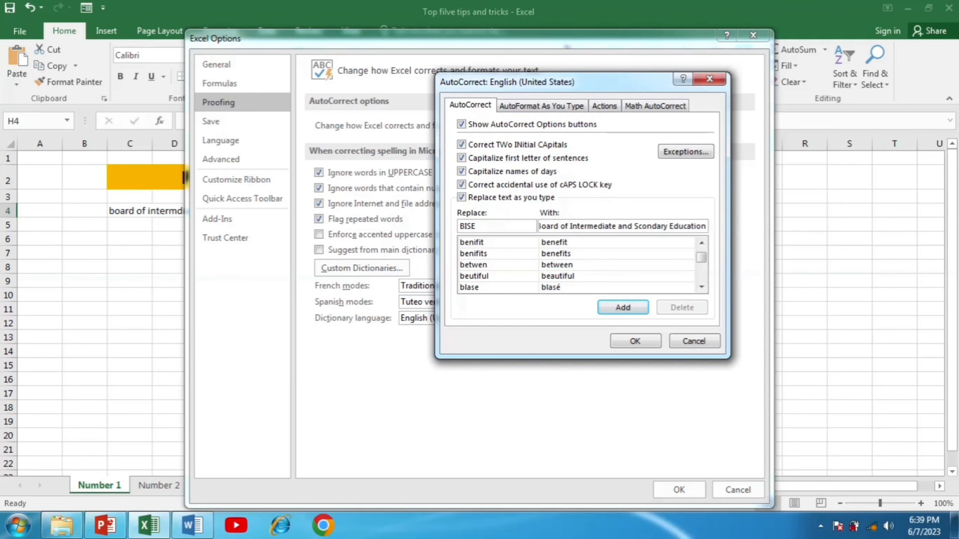
left_click(618, 311)
left_click(642, 339)
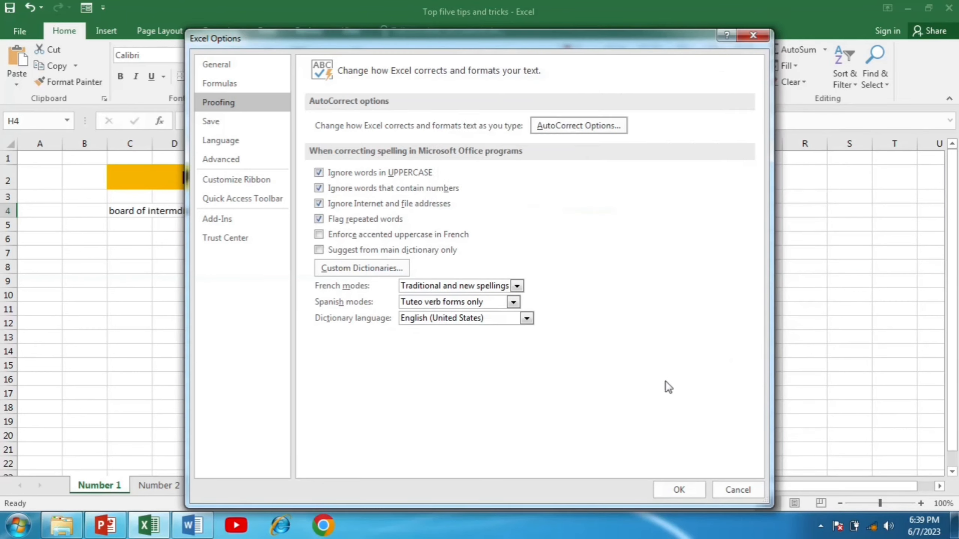
left_click(679, 490)
Enter BISE in C5 and "Higher Education Commission" in C6.
double_click(135, 230)
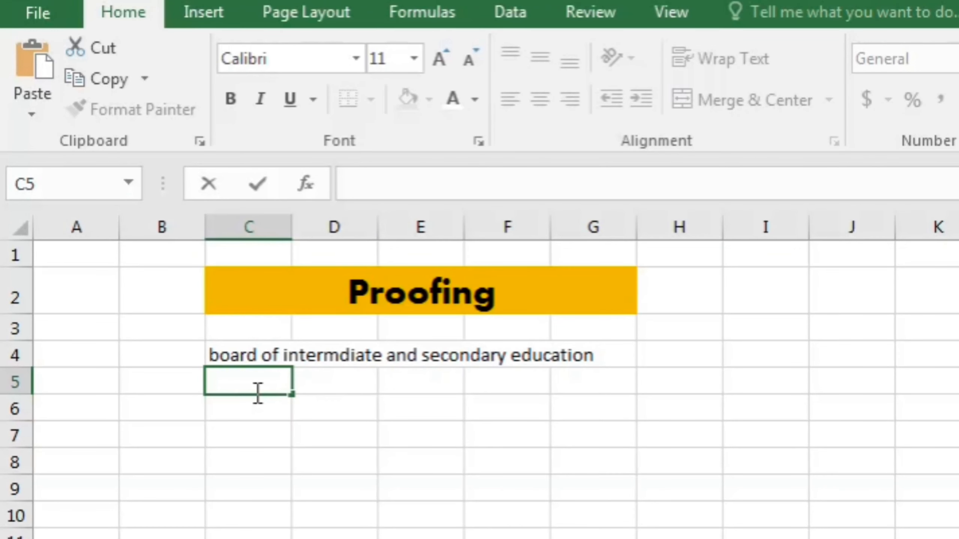
type("BISE")
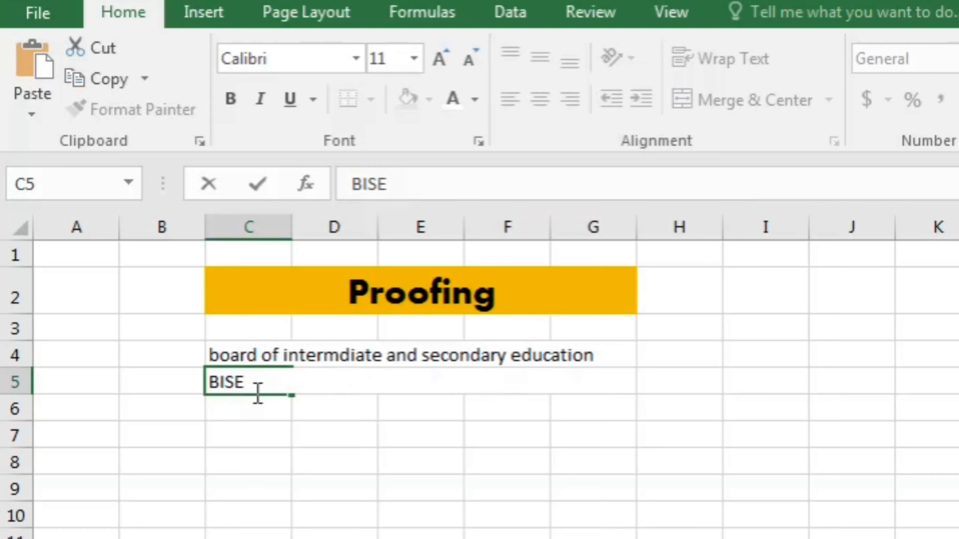
key("Return")
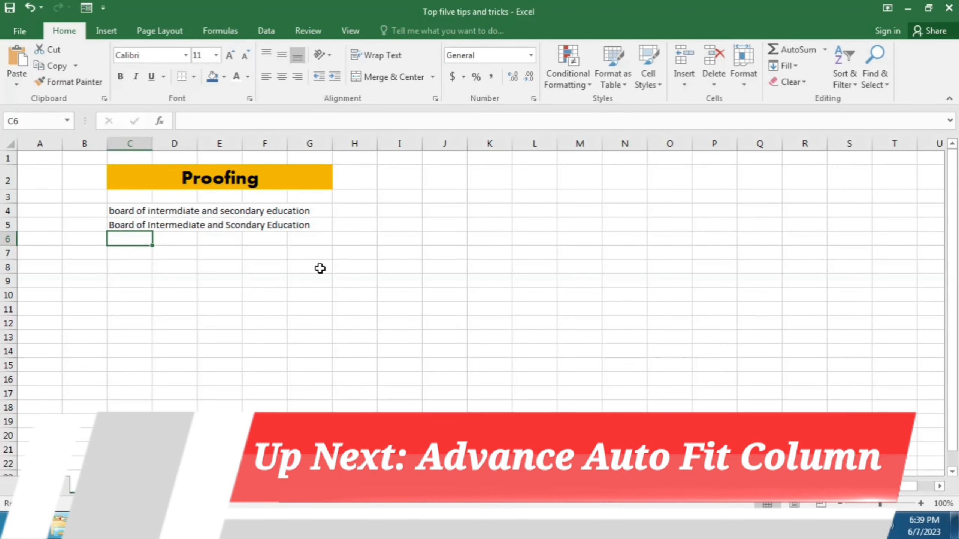
type("Higher Education Commission")
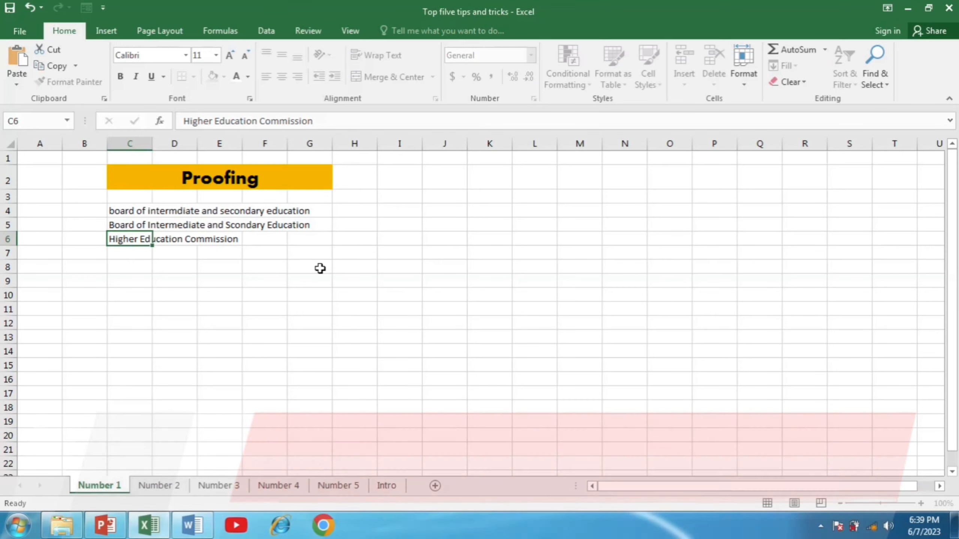
key("Return")
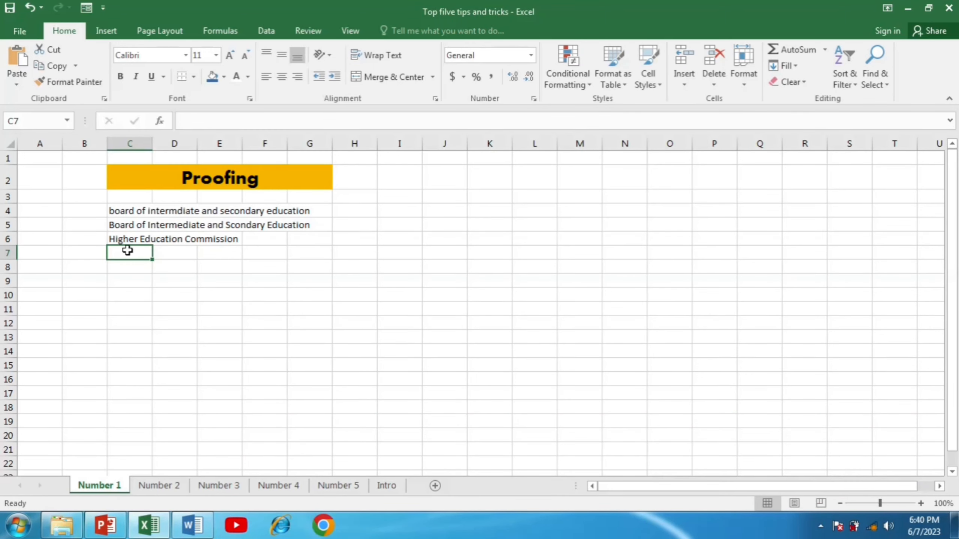
Add an AutoCorrect entry that replaces HEC with "Higher Education Commission" and close the options.
left_click(13, 33)
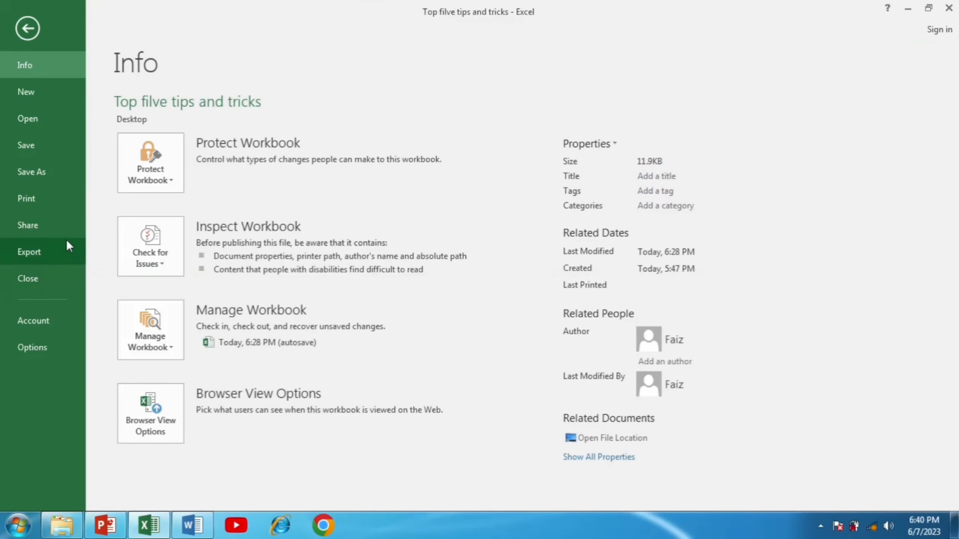
left_click(43, 350)
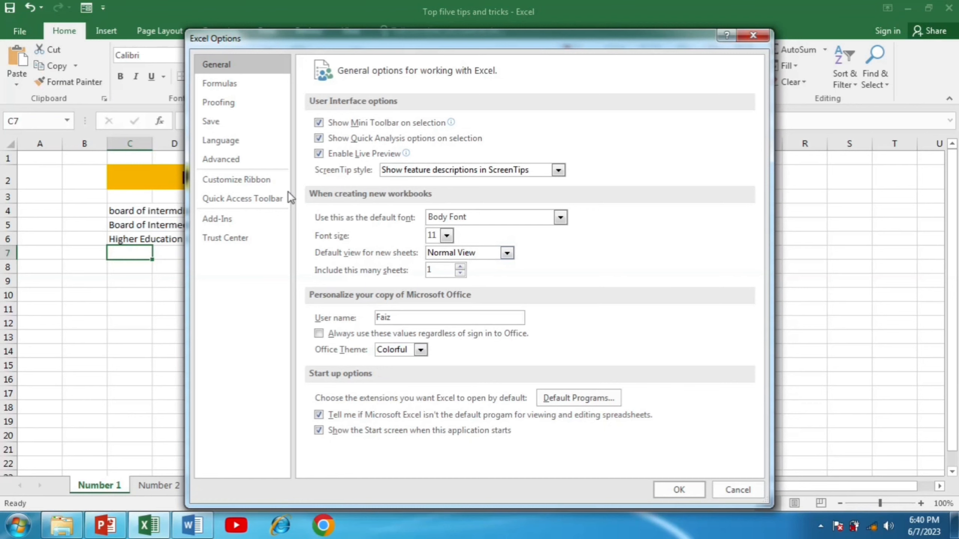
left_click(233, 108)
left_click(554, 132)
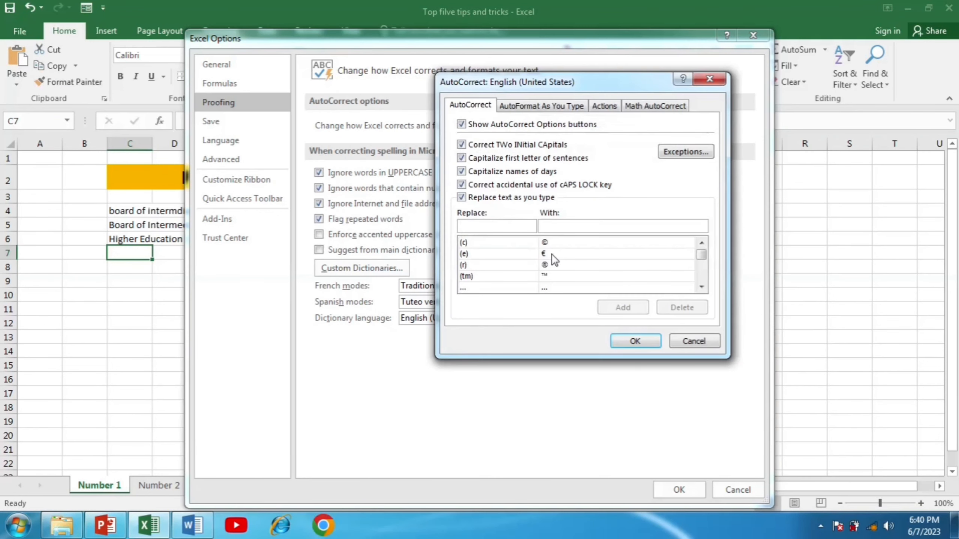
left_click(500, 227)
type("HEC")
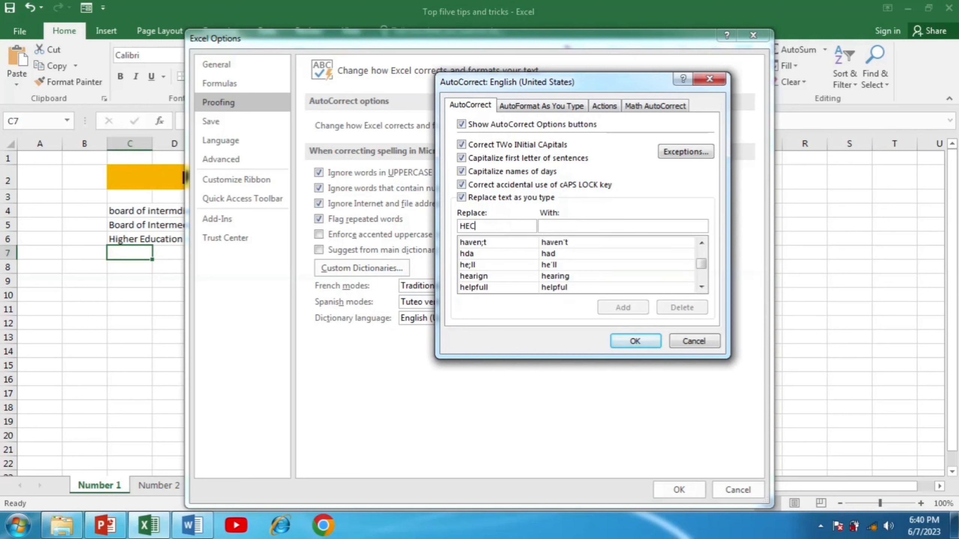
left_click(554, 227)
type("Higher Education Commission")
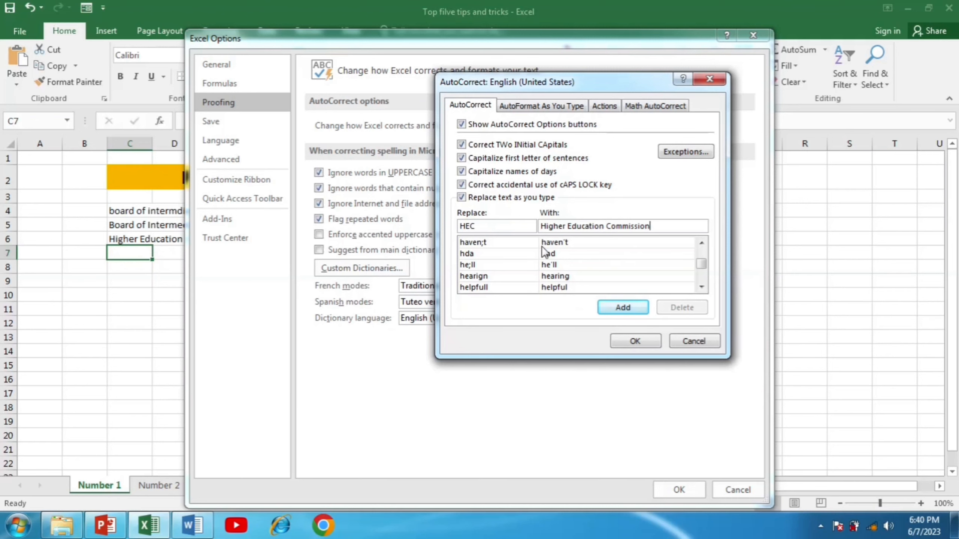
left_click(622, 307)
left_click(632, 337)
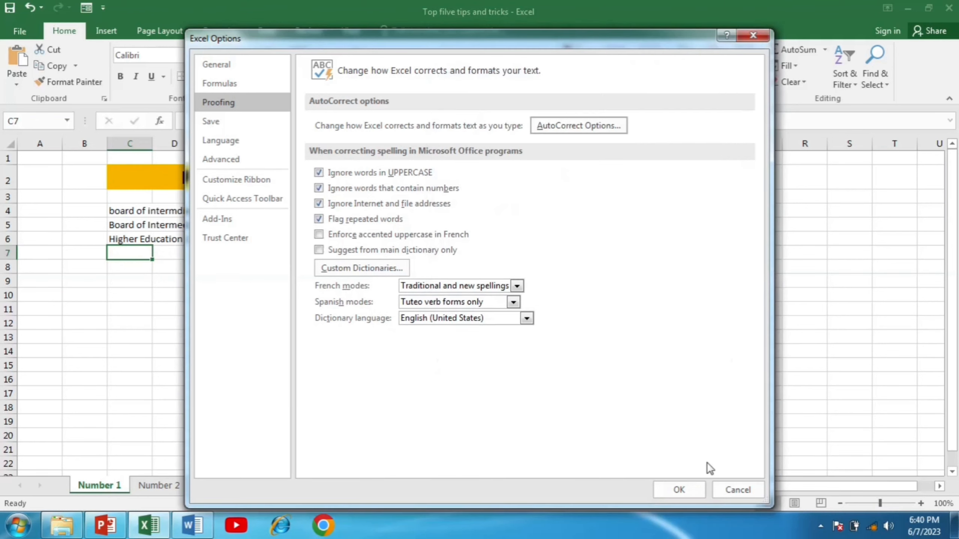
left_click(700, 488)
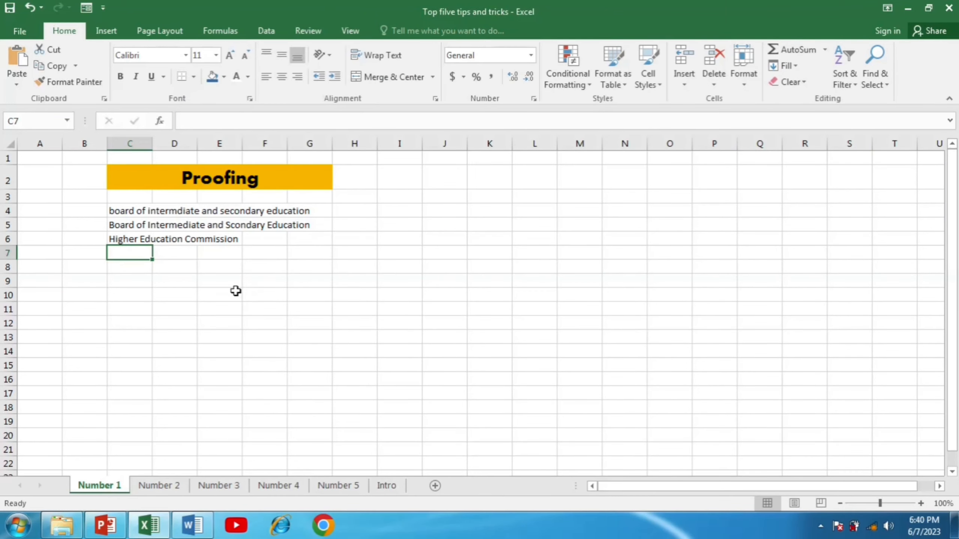
Enter the abbreviations HEC in C7 and IUB in C8 so they expand automatically.
type("HEC")
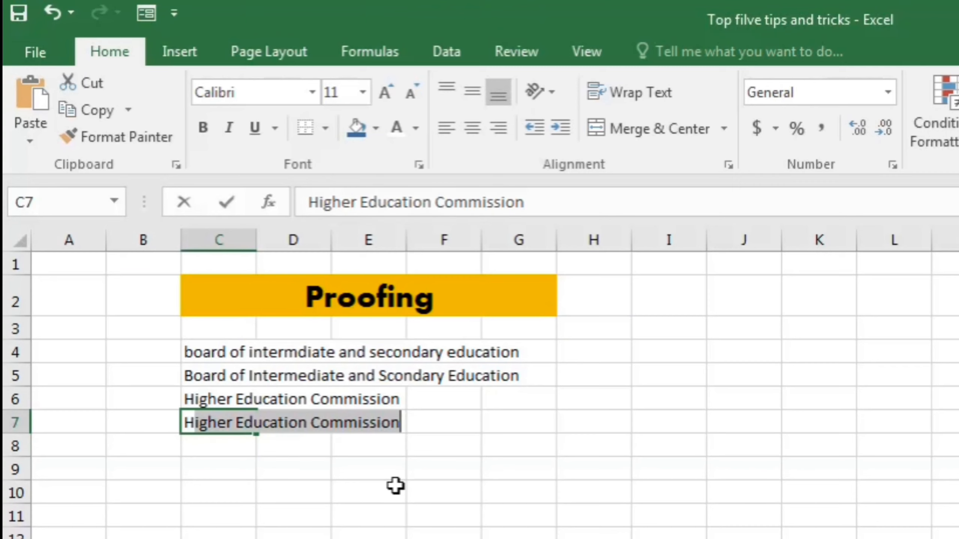
key("Return")
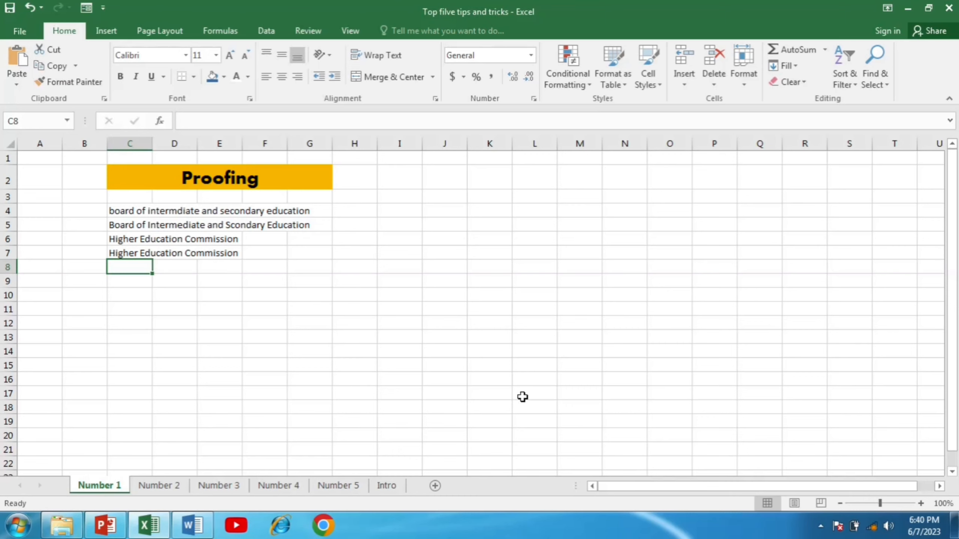
key("BackSpace")
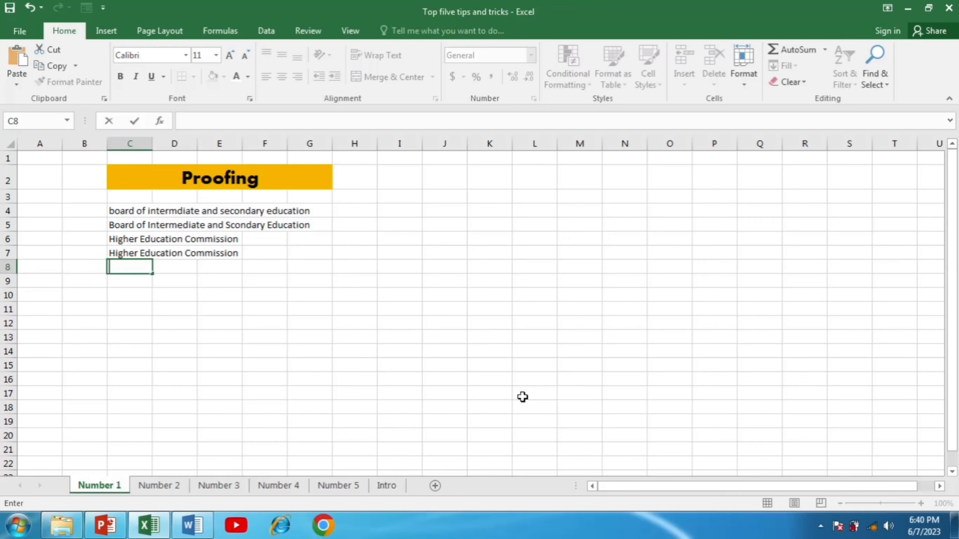
type("IUB")
key("Return")
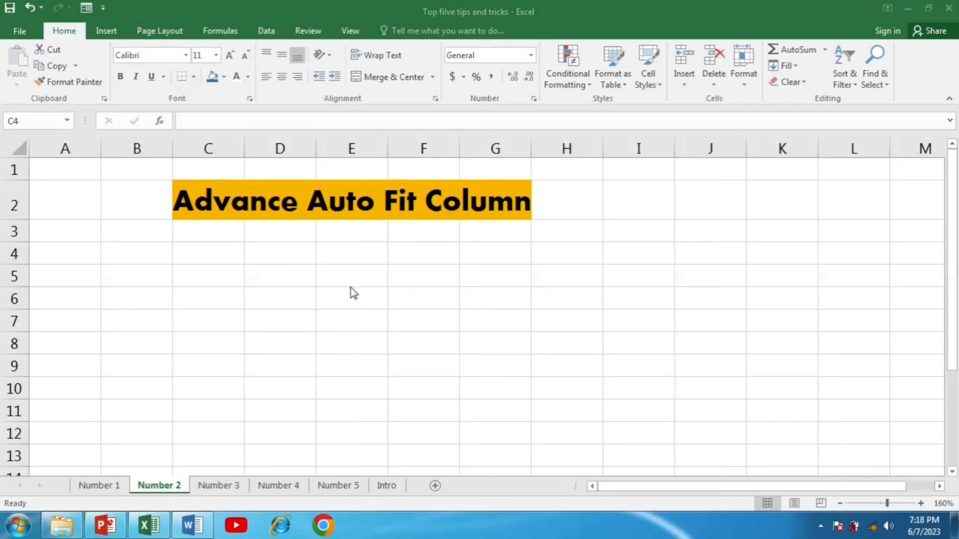
Paste the copied list into cell C4 of sheet Number 2.
left_click(218, 255)
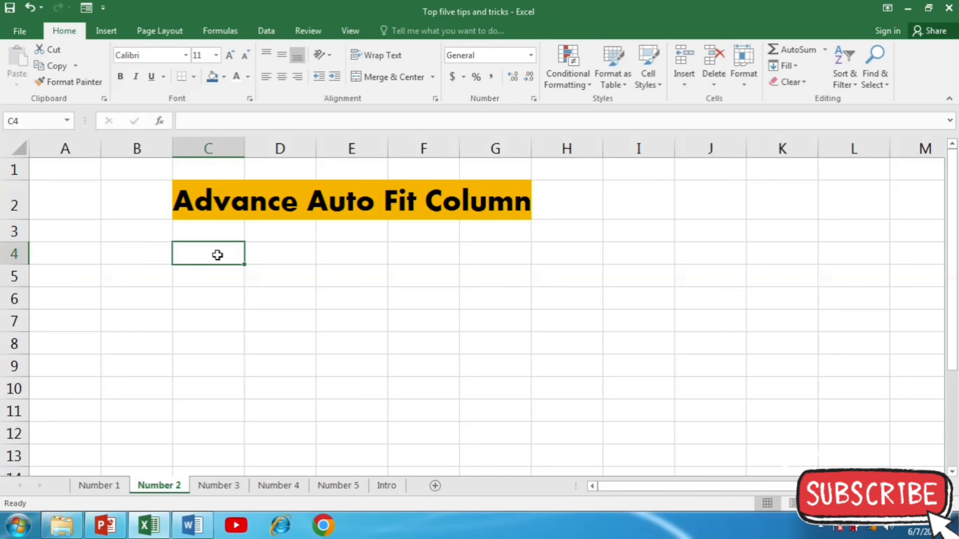
type("board of intermdiate and secondary education Board of Intermediate and Scondary Education Higher Education Commission Higher Education Commission Islamia University of Bahawalpur")
left_click(557, 308)
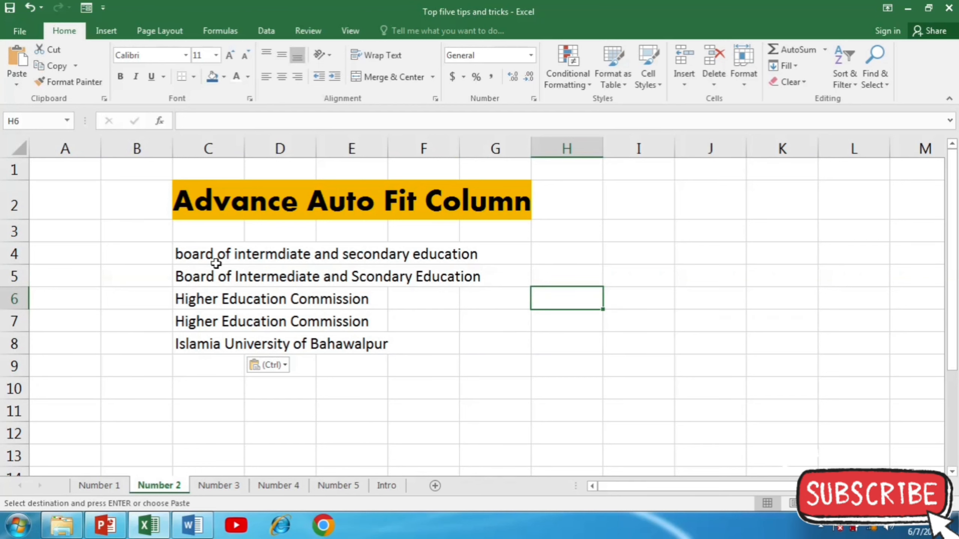
Widen column C to fit the longest text, then undo the widening.
left_click_drag(245, 147, 476, 148)
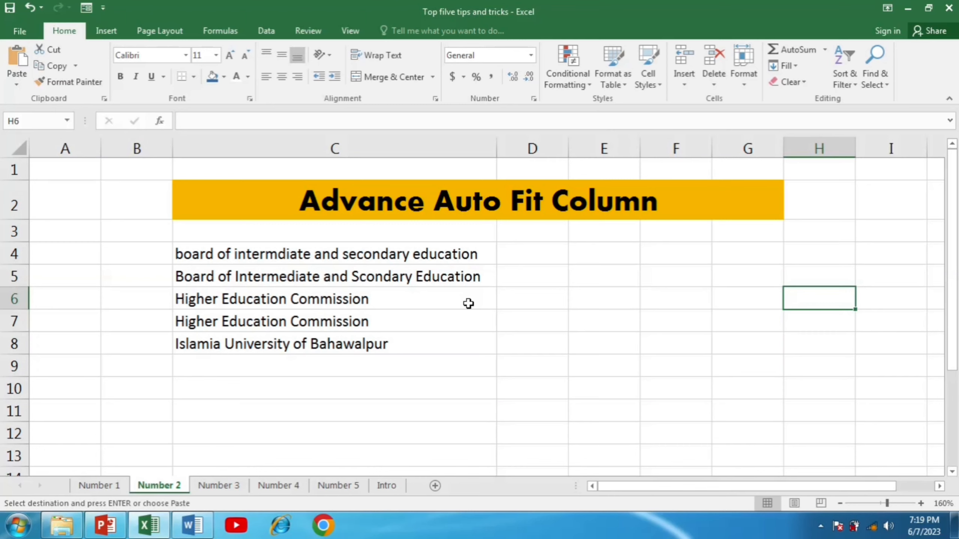
key("ctrl+z")
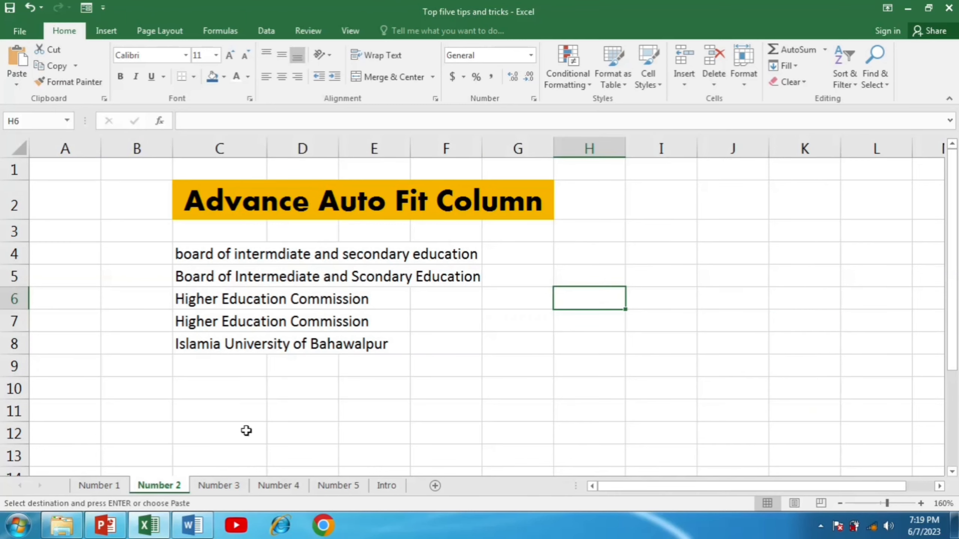
Open the code window for sheet Number 2 and create a Worksheet SelectionChange event procedure.
right_click(168, 490)
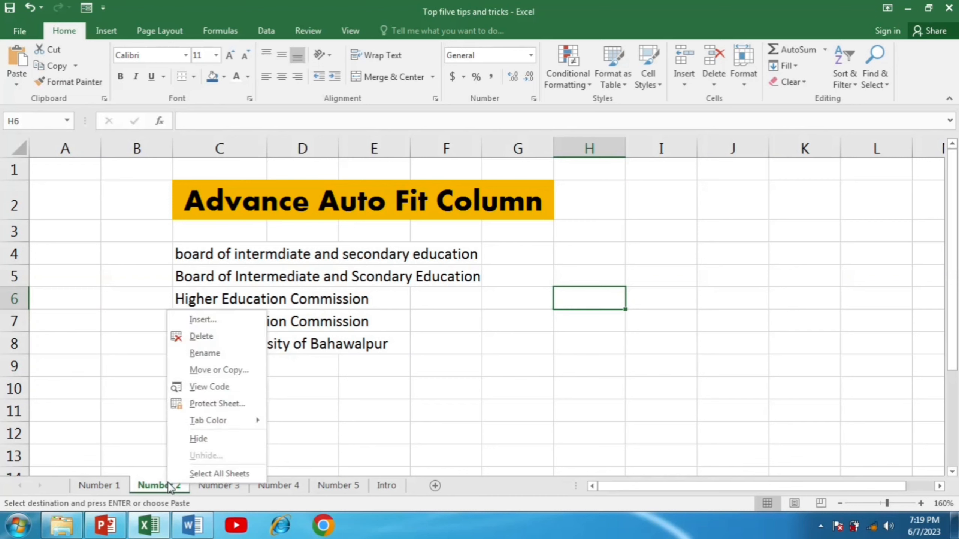
left_click(204, 389)
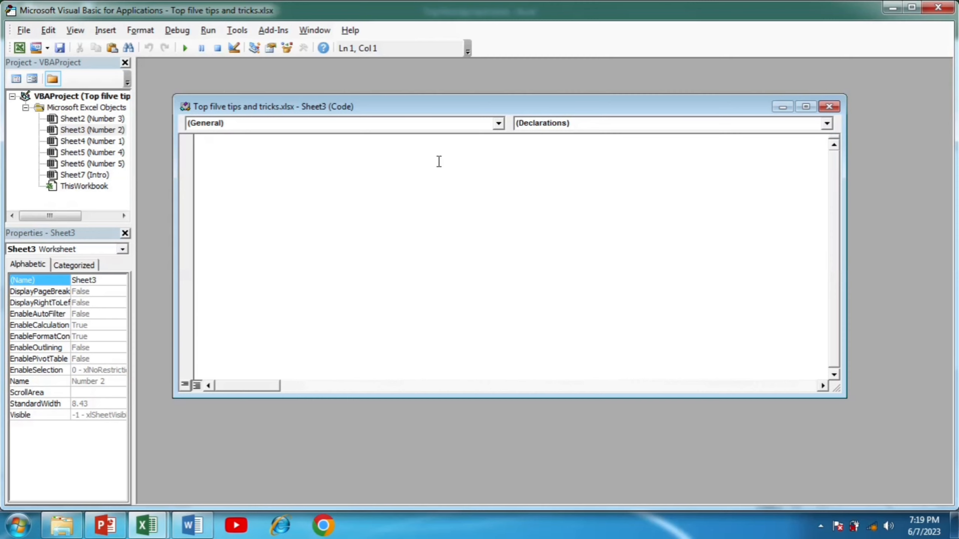
left_click(498, 123)
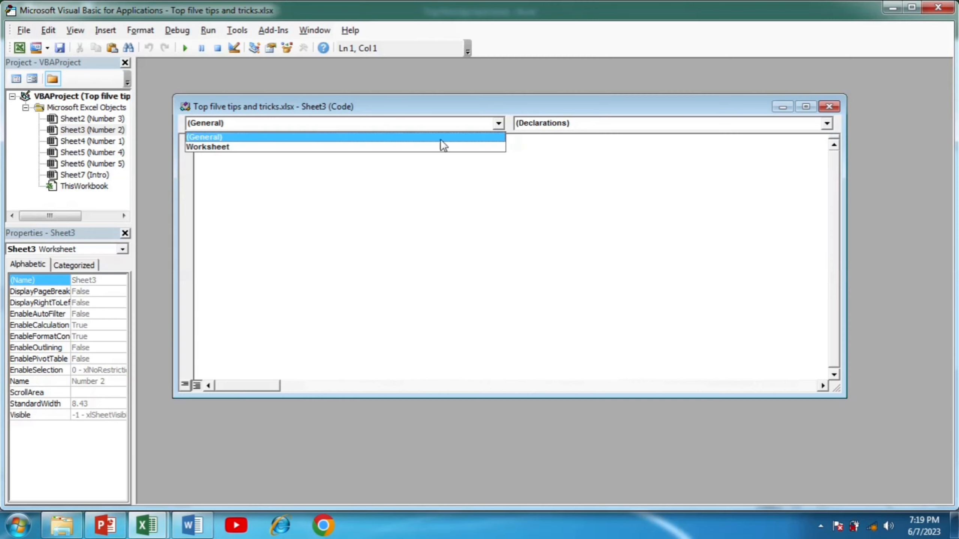
left_click(279, 147)
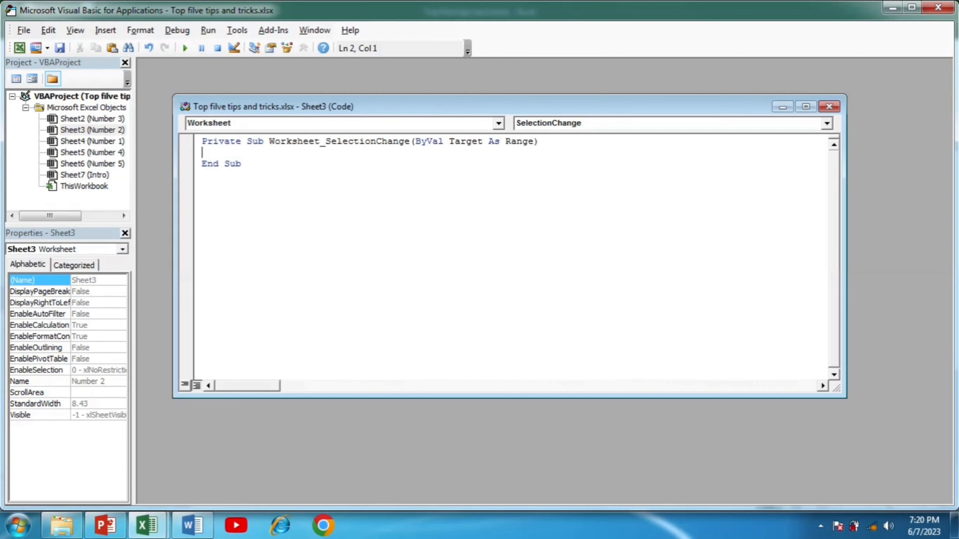
Write Cells.EntireColumn.AutoFit inside the SelectionChange procedure, then close the code window and return to the workbook.
type("cells.")
type("entirecolumn")
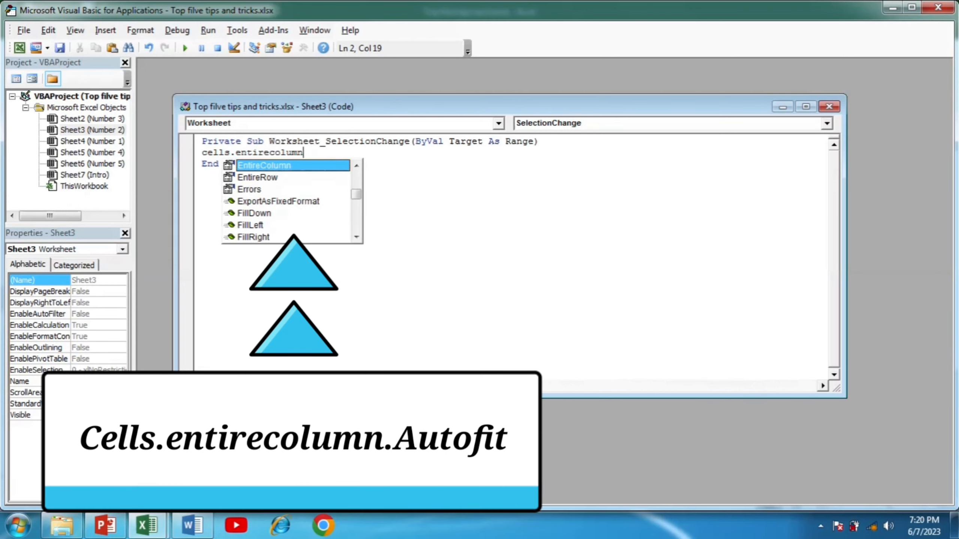
type(".autofit")
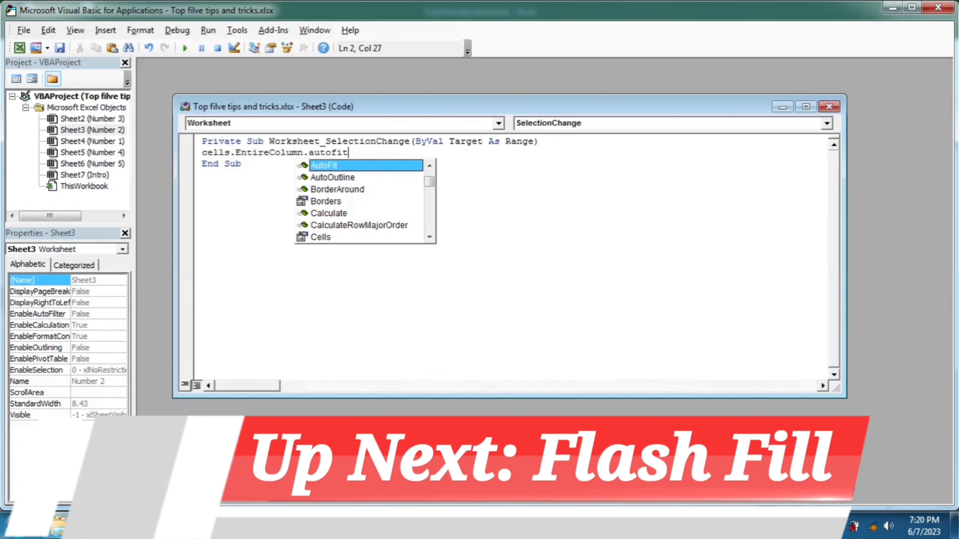
key("Tab")
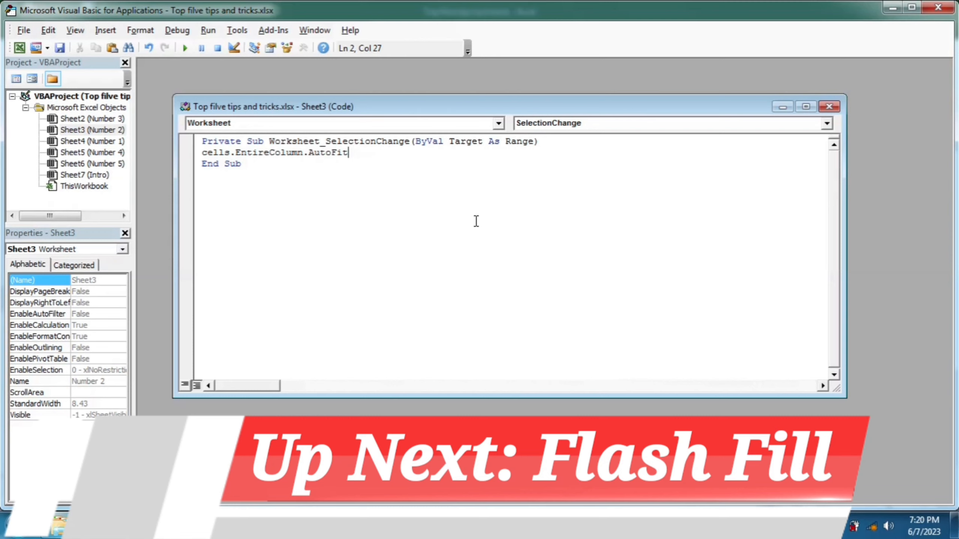
left_click(828, 107)
key("alt+F11")
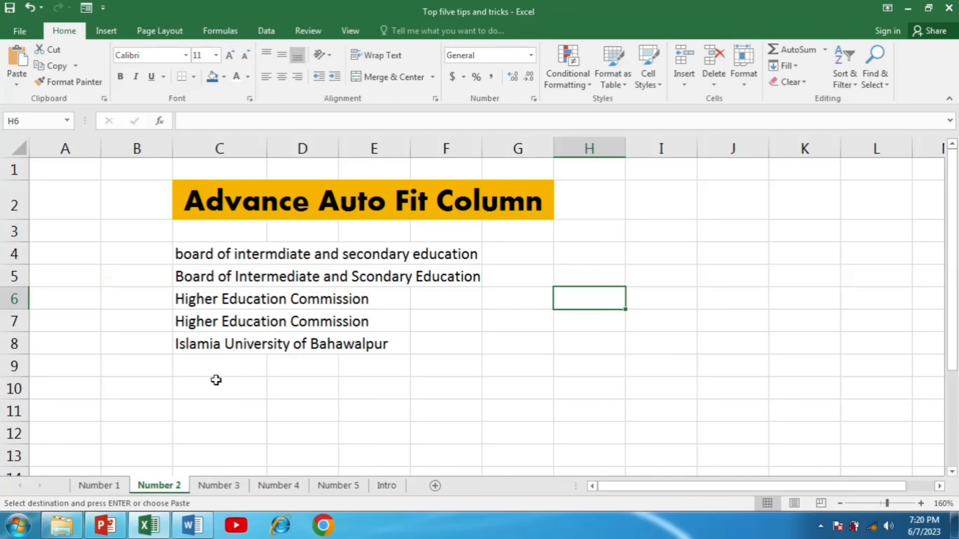
Select cells to trigger the automatic auto-fit and paste the copied text "how to add prefix to data" into cell E5.
left_click(302, 299)
left_click(608, 279)
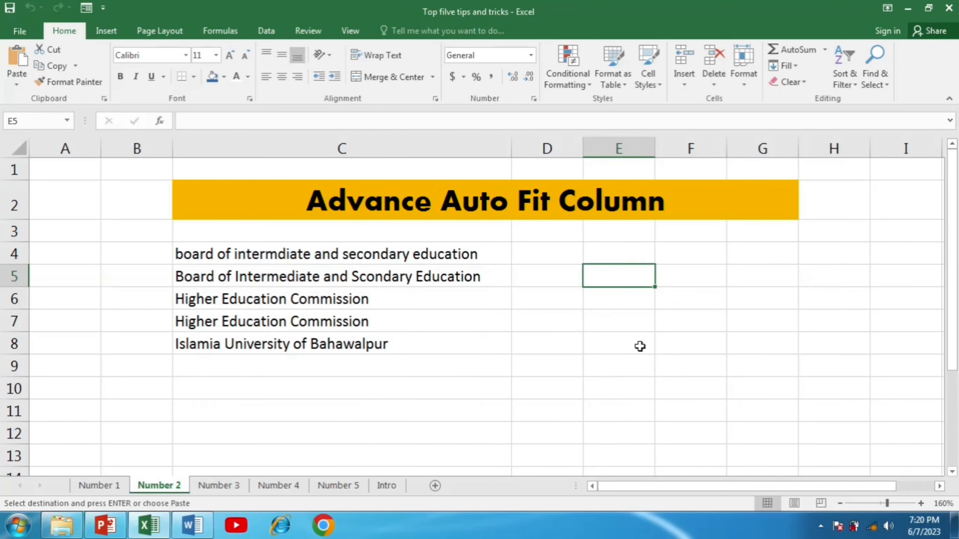
type("how to add prefix to data")
left_click(623, 302)
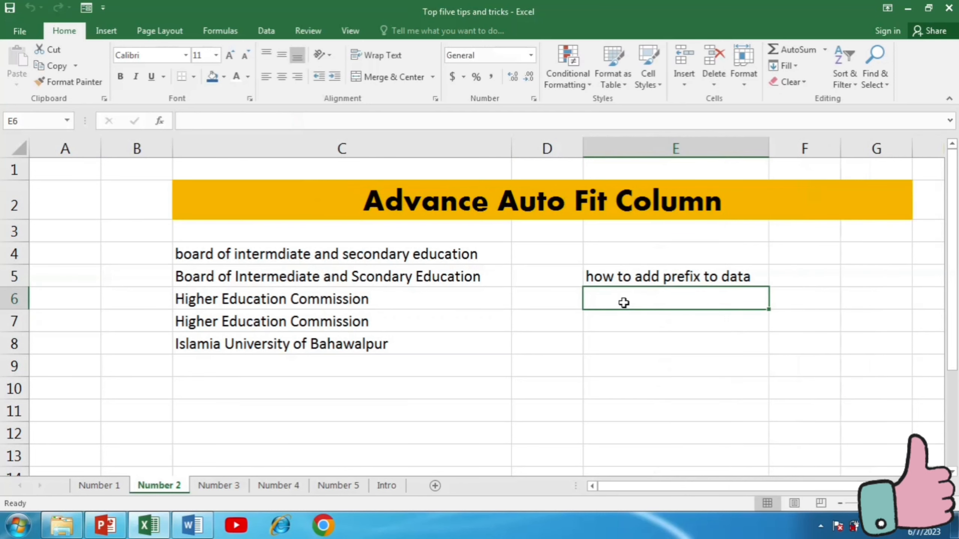
left_click(642, 387)
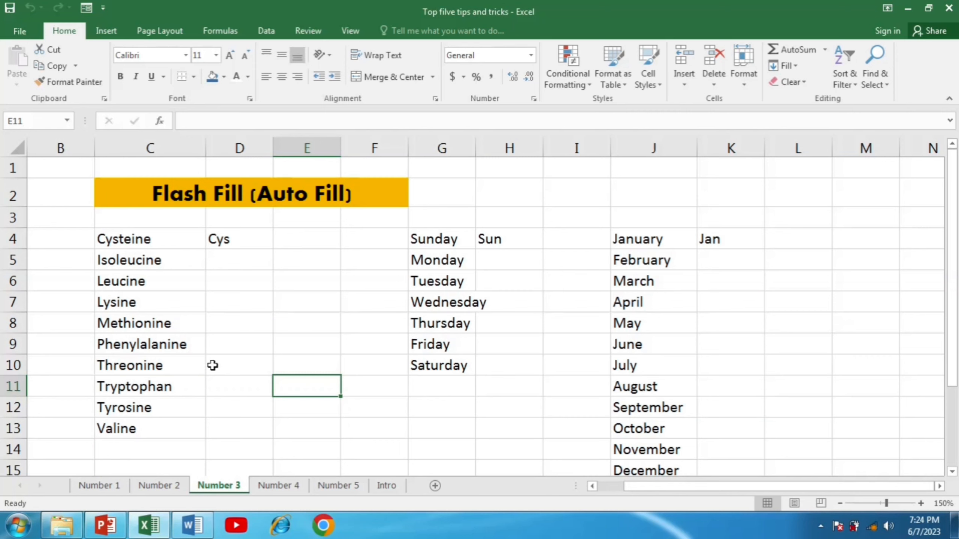
On sheet Number 3, Flash Fill the abbreviated names in columns D, H and K from the examples in row 4.
left_click(215, 242)
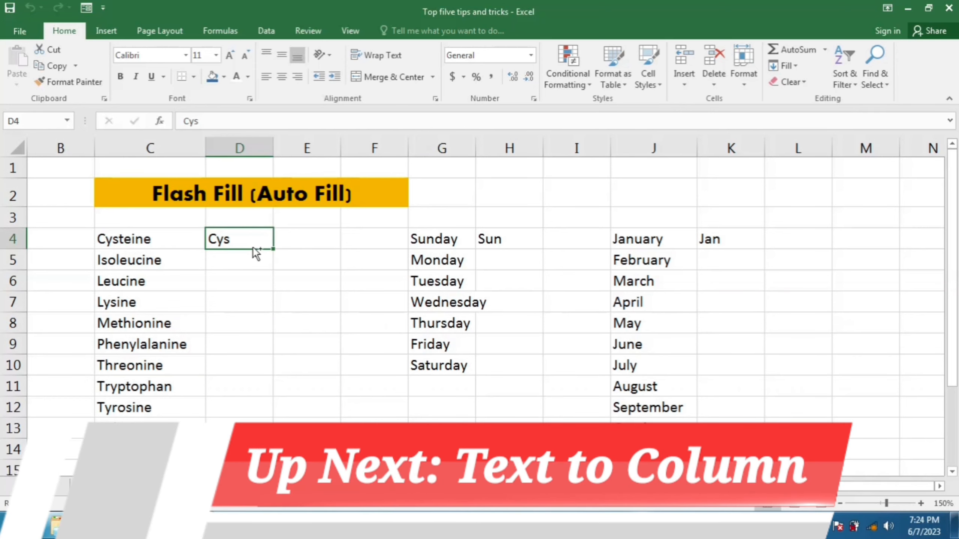
key("ctrl+e")
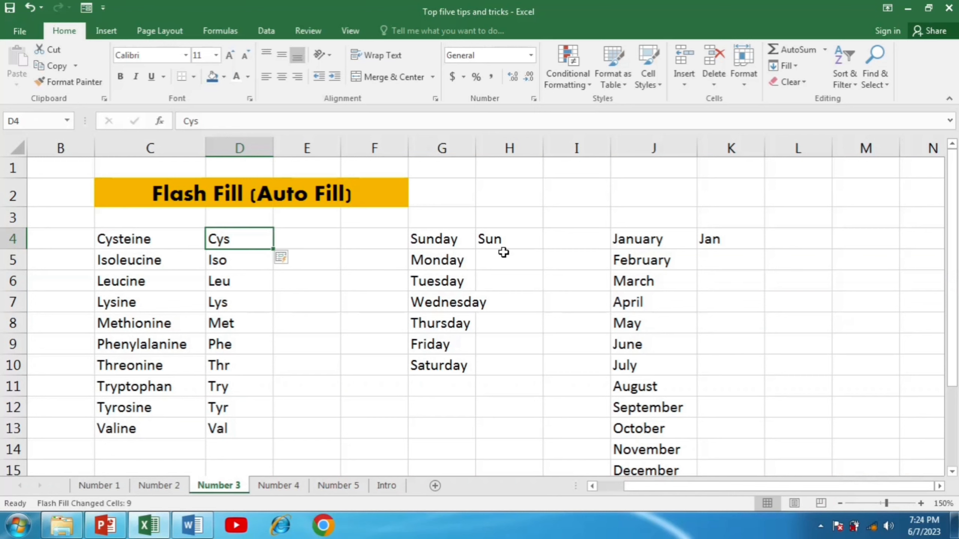
left_click(501, 240)
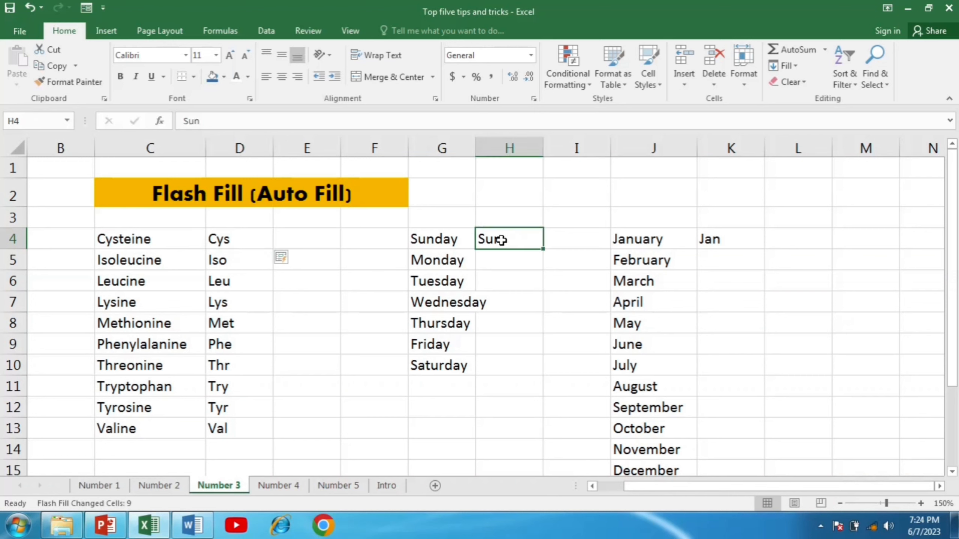
key("ctrl+e")
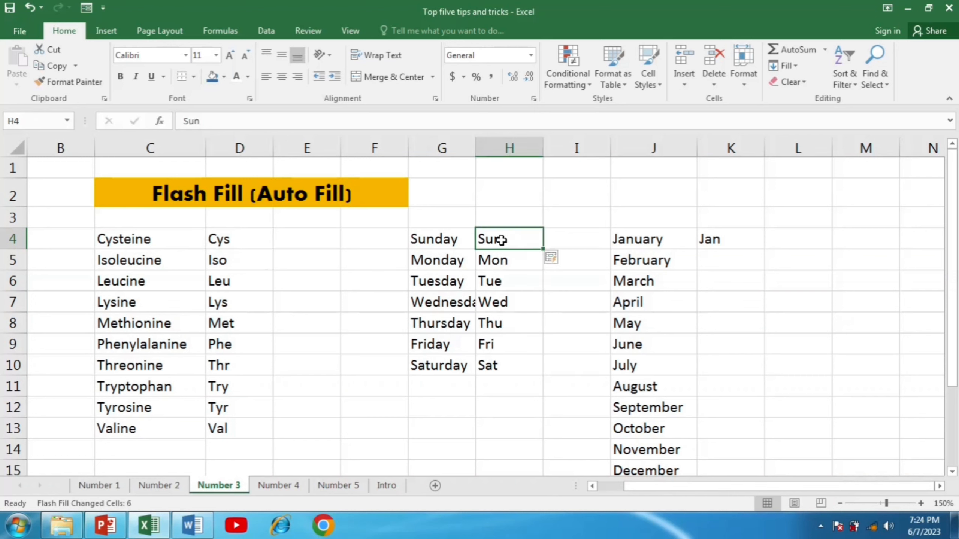
left_click(723, 242)
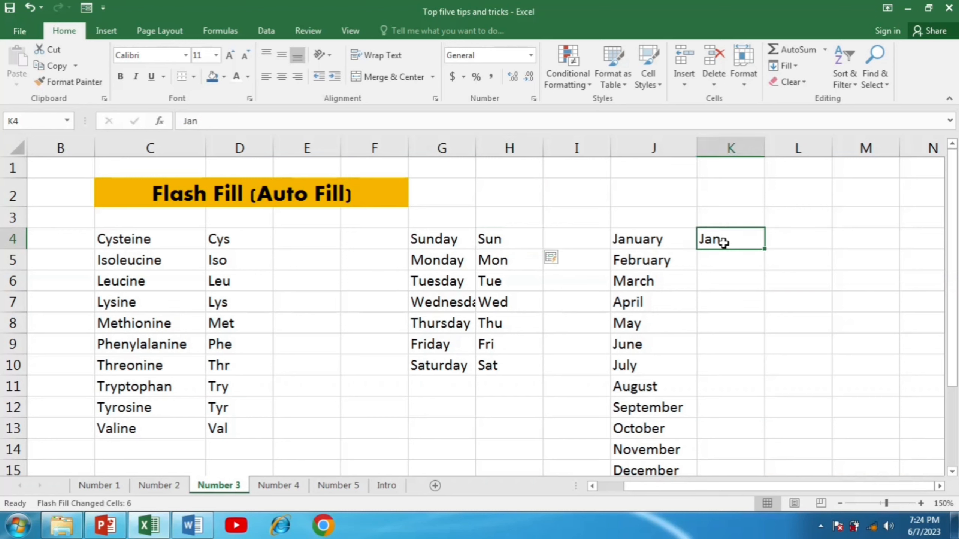
key("ctrl+e")
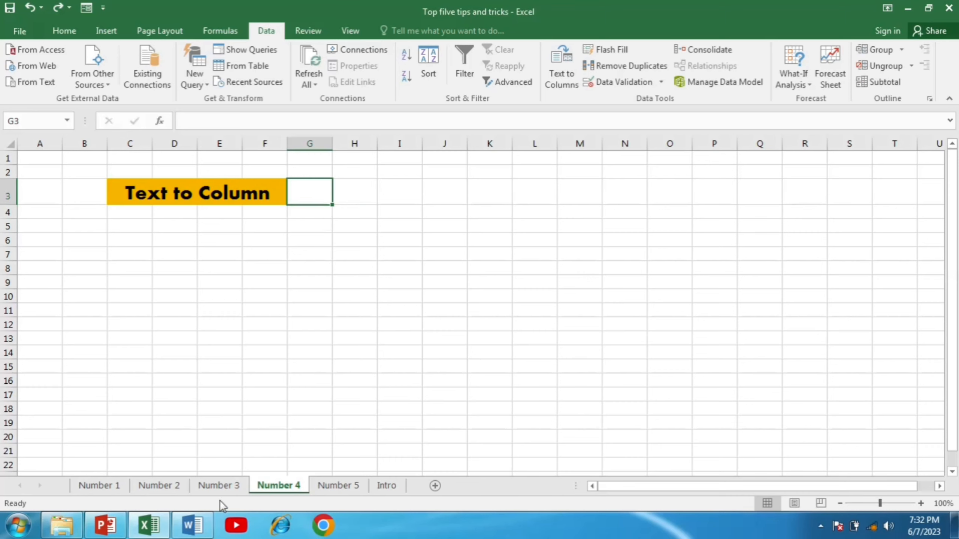
Switch to Word and copy the selected comma-separated list of amino acid names.
left_click(207, 531)
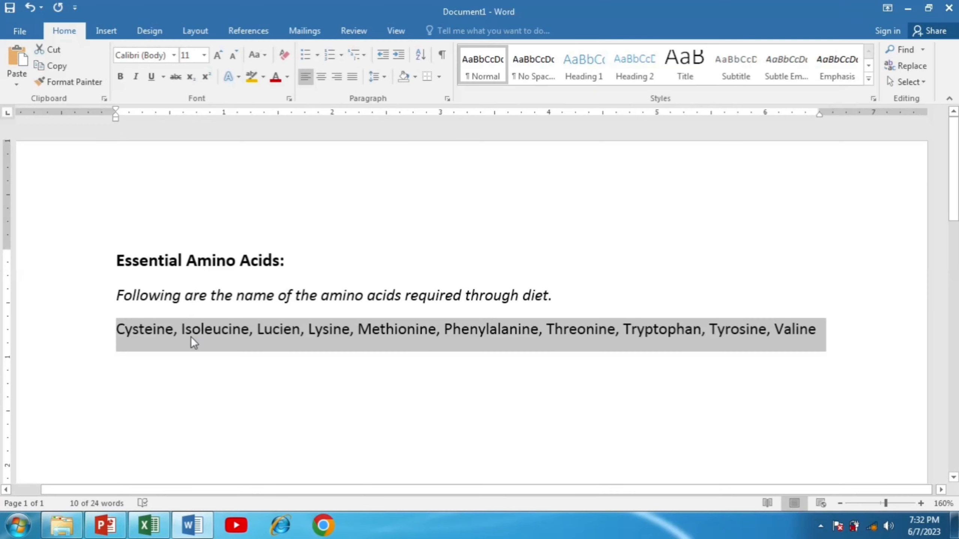
right_click(192, 338)
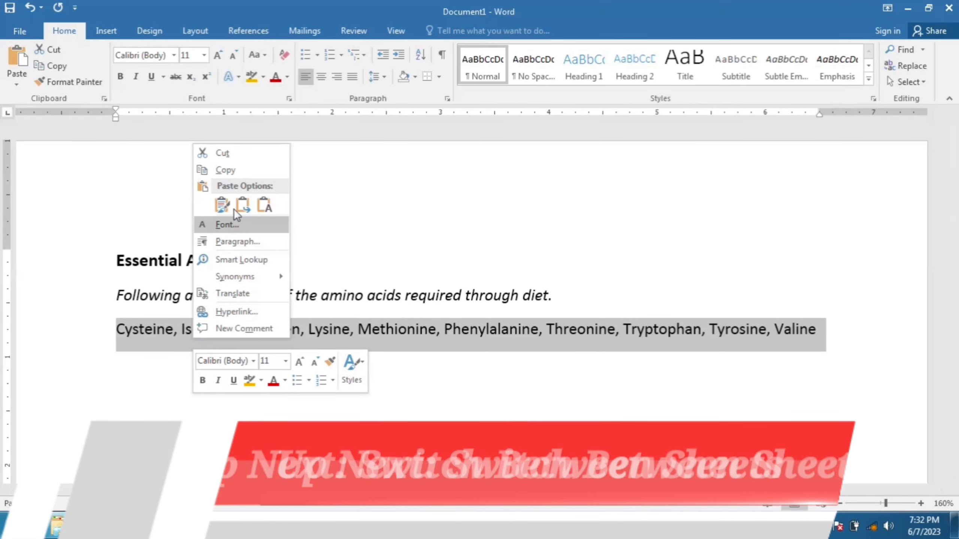
left_click(233, 172)
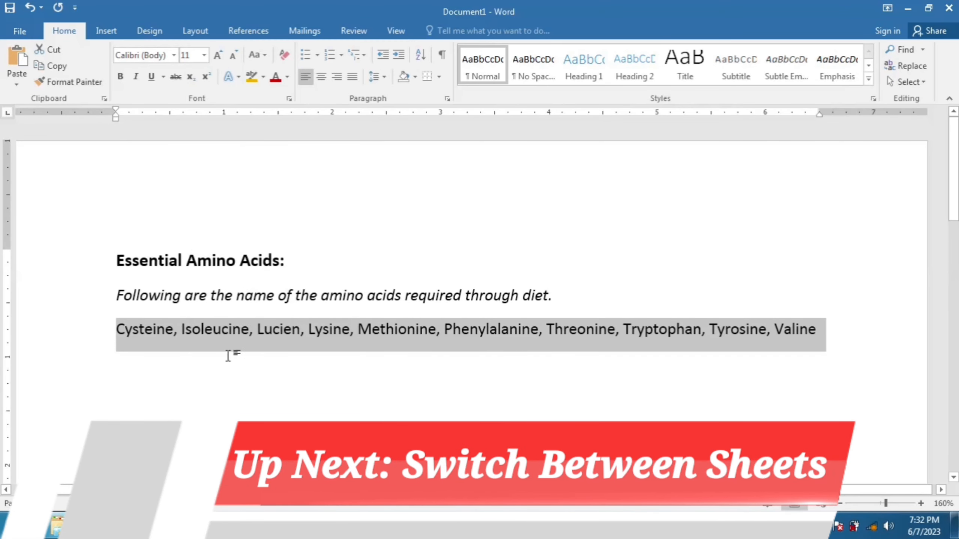
Switch back to Excel and paste the list into cell C5 of sheet Number 4.
left_click(207, 531)
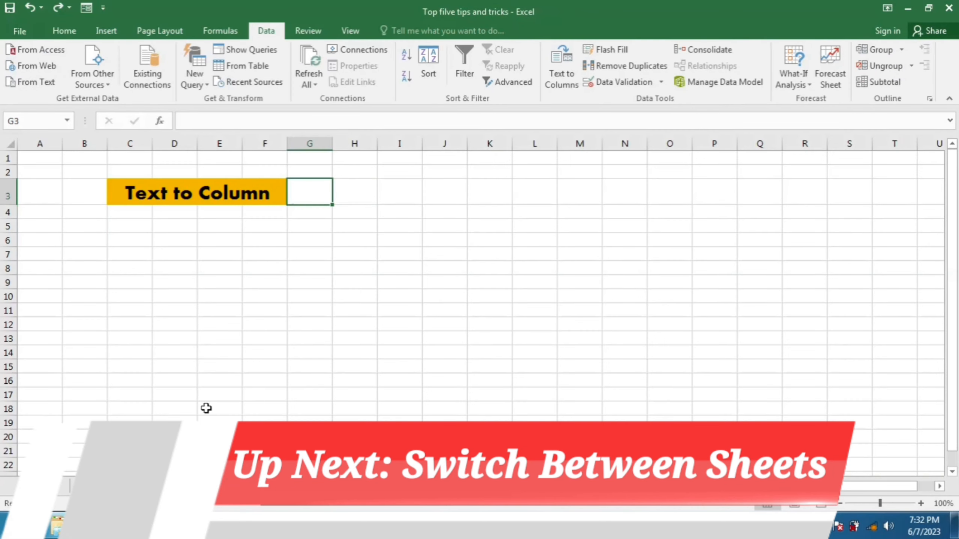
left_click(127, 230)
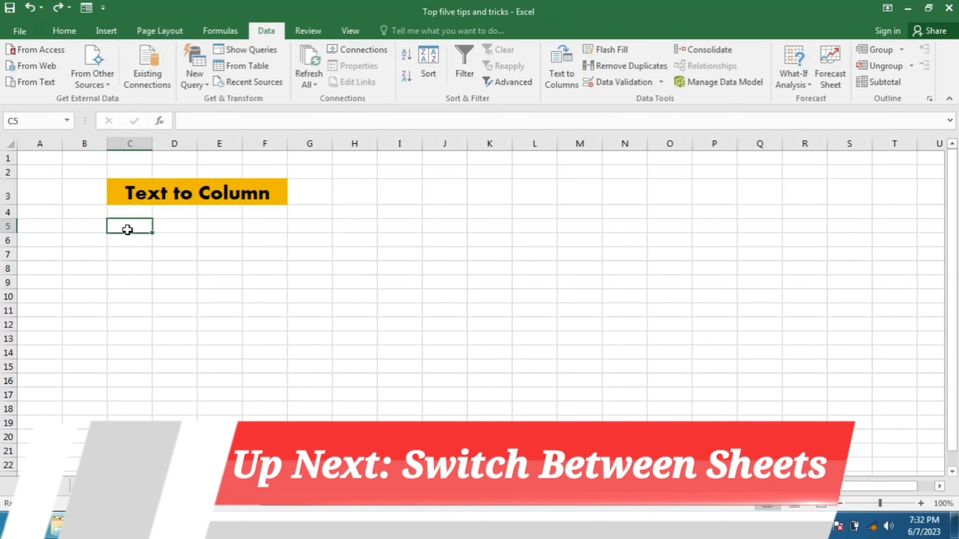
key("ctrl+v")
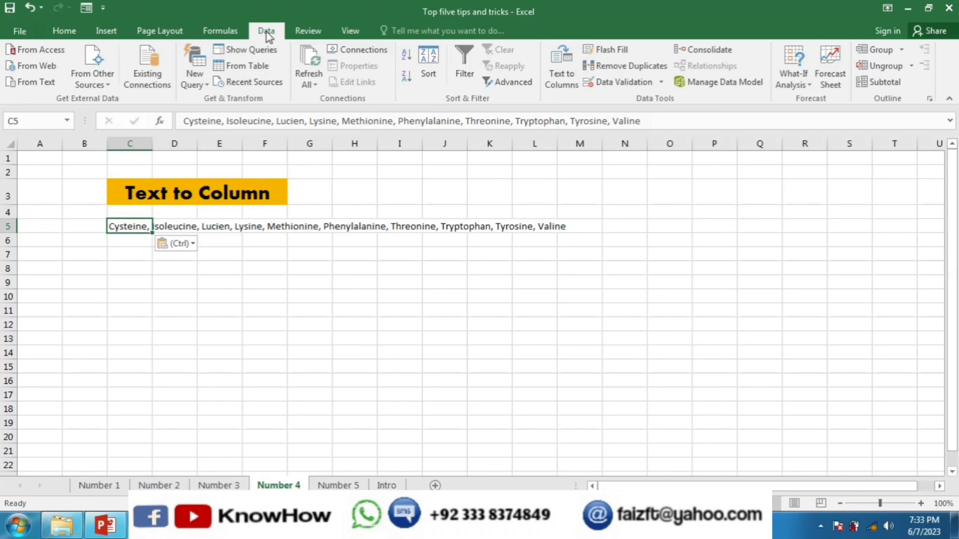
Split cell C5 into separate columns with Text to Columns using the Delimited type and comma delimiter.
left_click(562, 64)
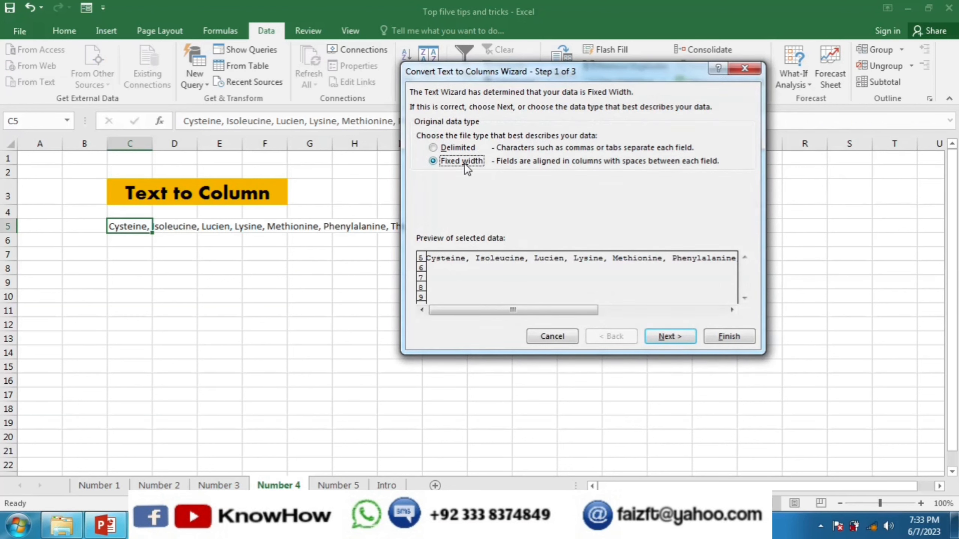
left_click(435, 148)
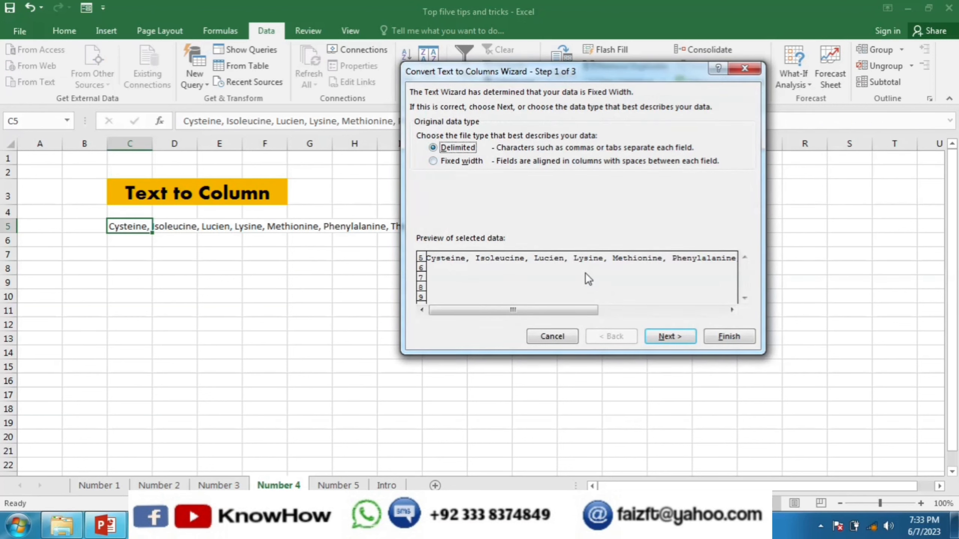
left_click(657, 337)
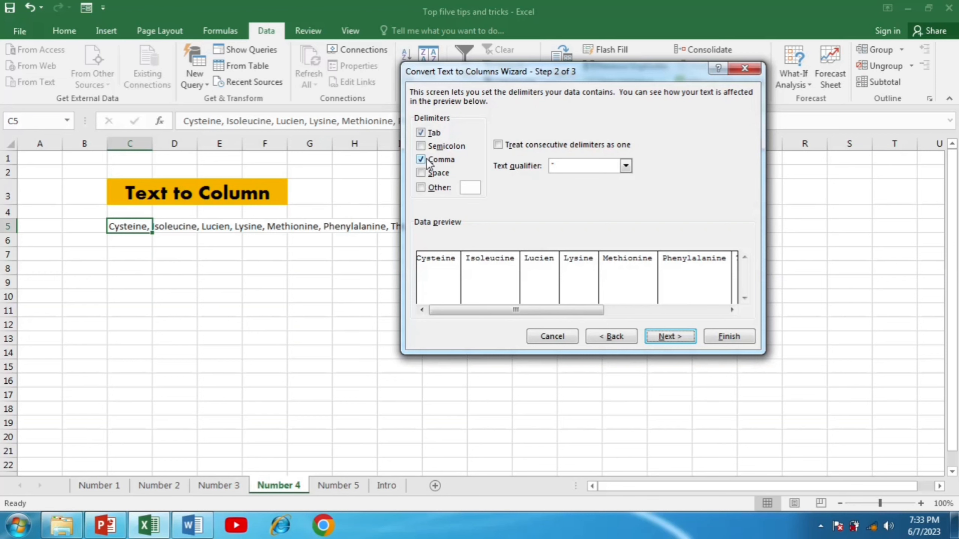
left_click(658, 338)
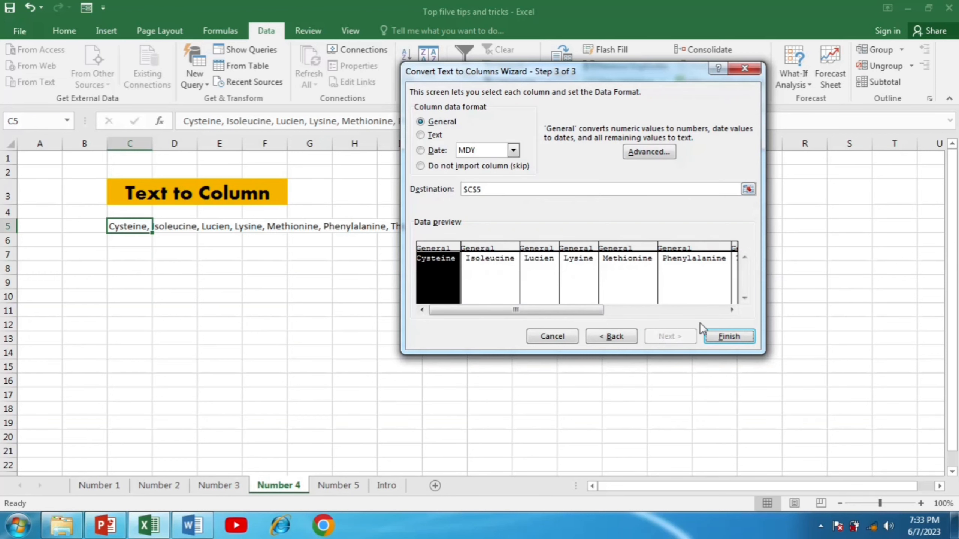
left_click(720, 335)
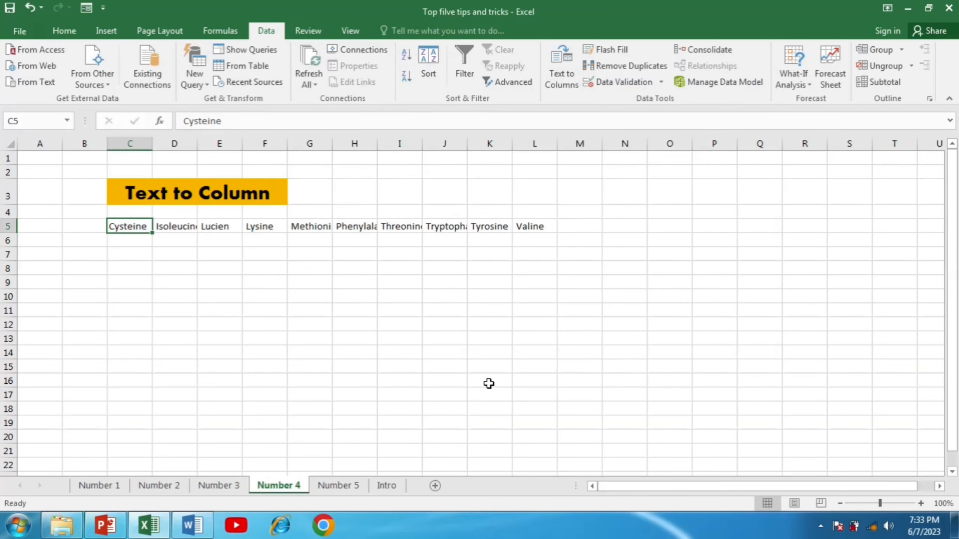
key("Right")
key("Right")
left_click(132, 227)
left_click(175, 225)
left_click(208, 225)
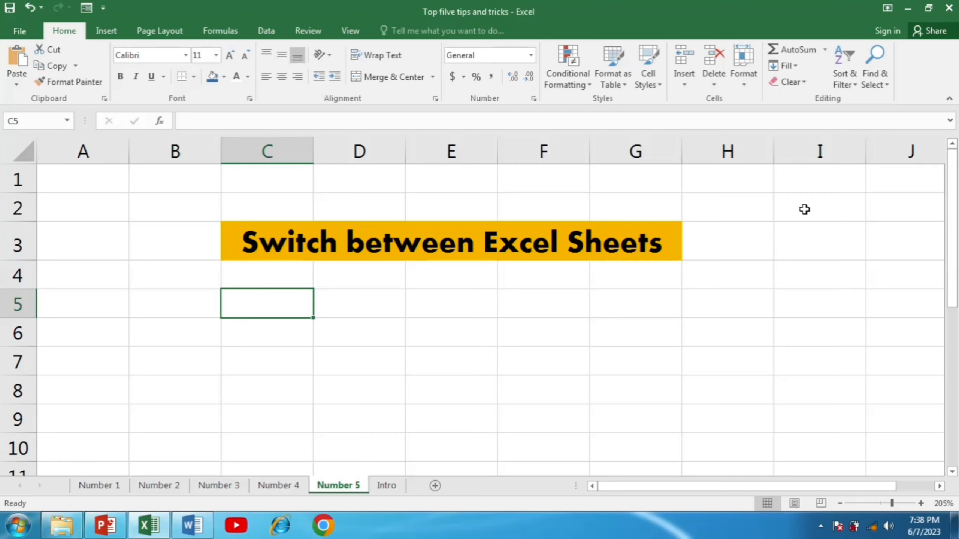
Move back and forth through the worksheets from Number 5 down to Number 1 and back to Number 5 using sheet navigation.
key("ctrl+Page_Up")
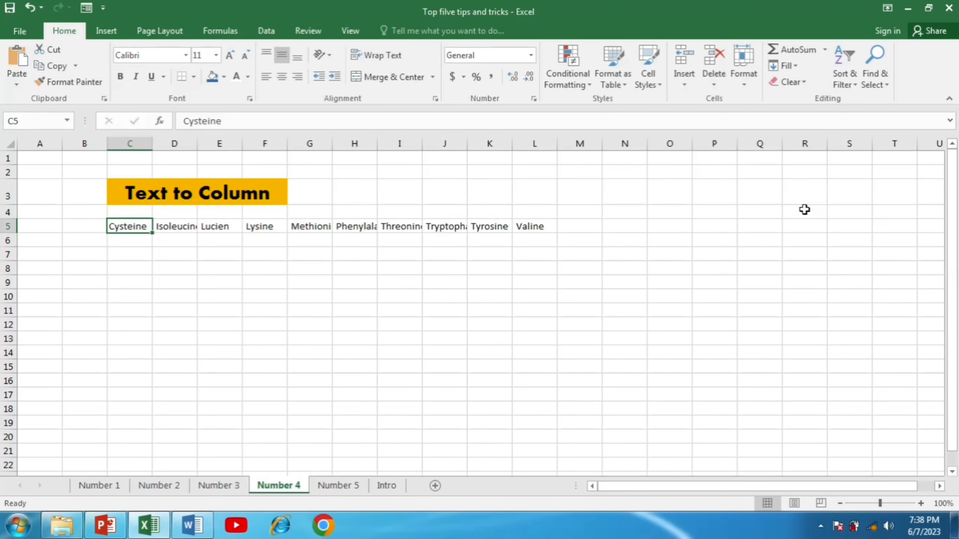
key("ctrl+Page_Up")
key("ctrl+Page_Down")
key("ctrl+Page_Down")
key("ctrl+Page_Up")
key("ctrl+Page_Up")
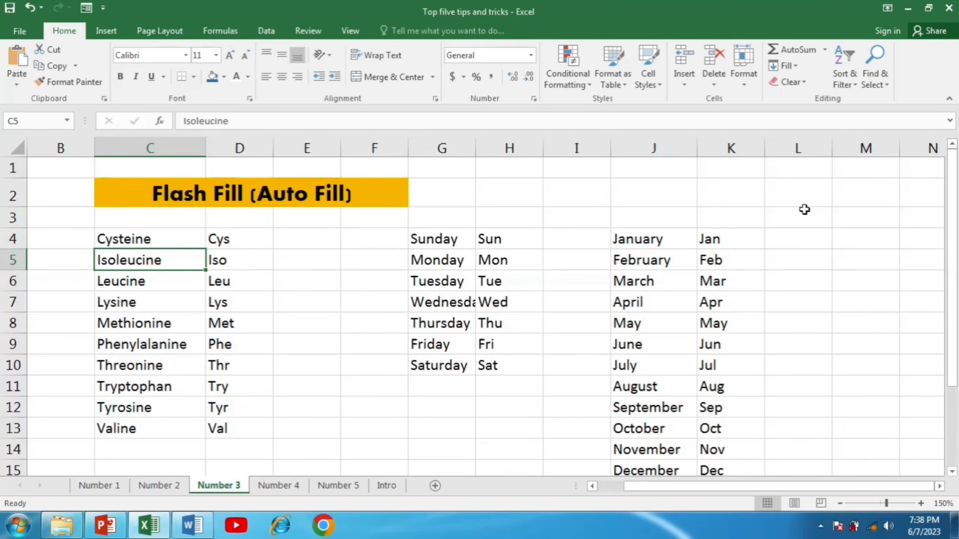
key("ctrl+Page_Up")
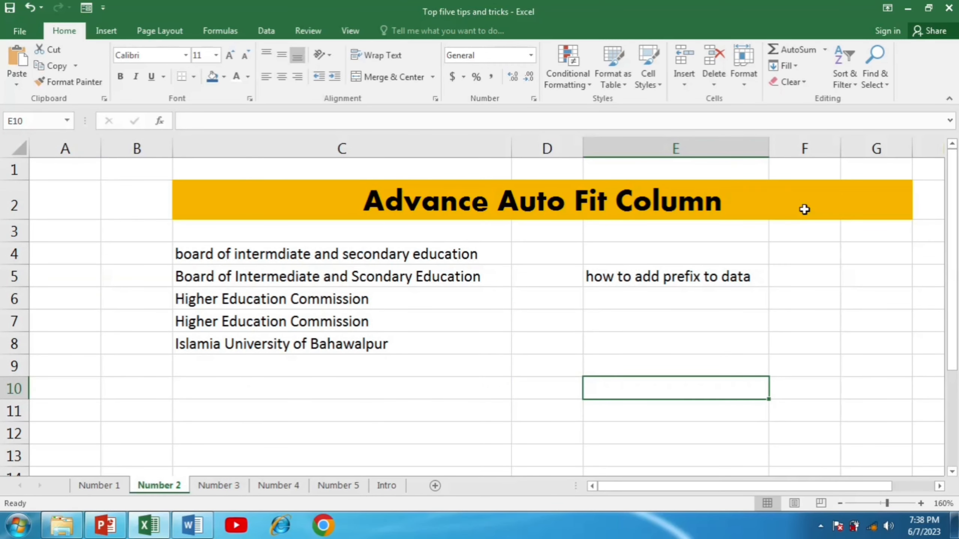
key("ctrl+Page_Up")
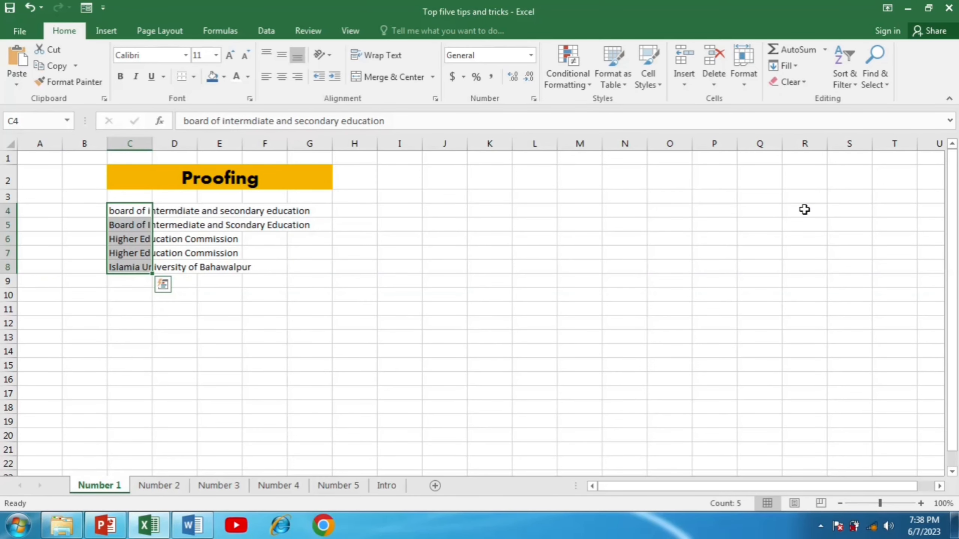
key("ctrl+Page_Down")
key("ctrl+Page_Down")
key("ctrl+Page_Down")
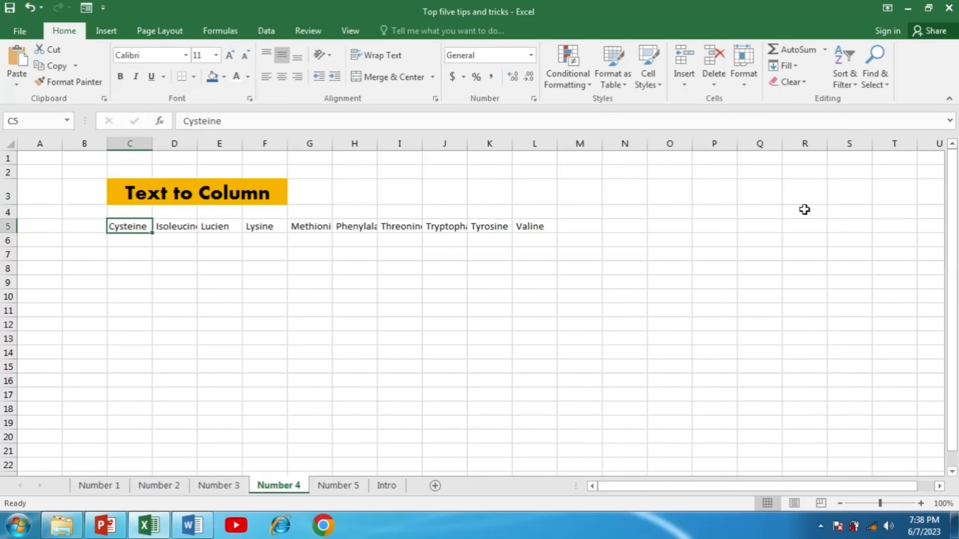
key("ctrl+Page_Down")
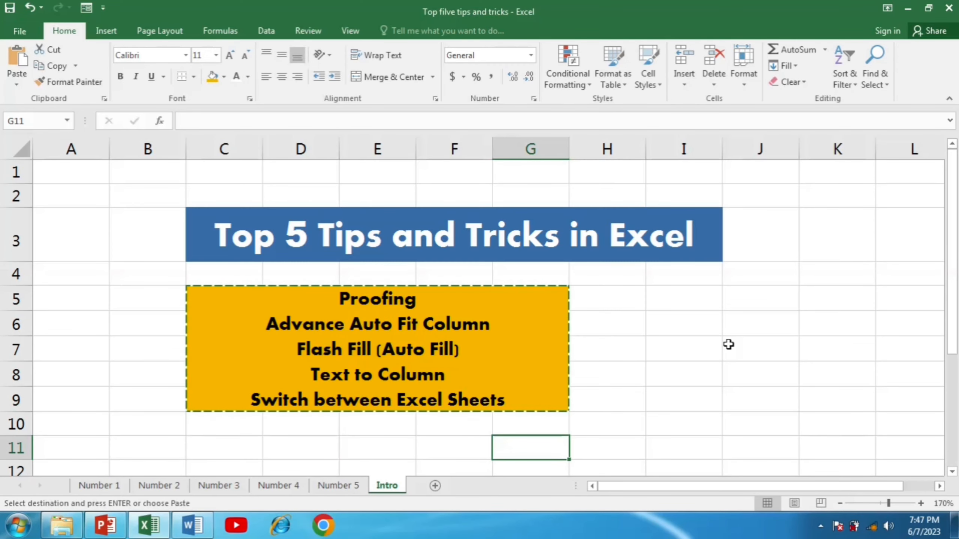